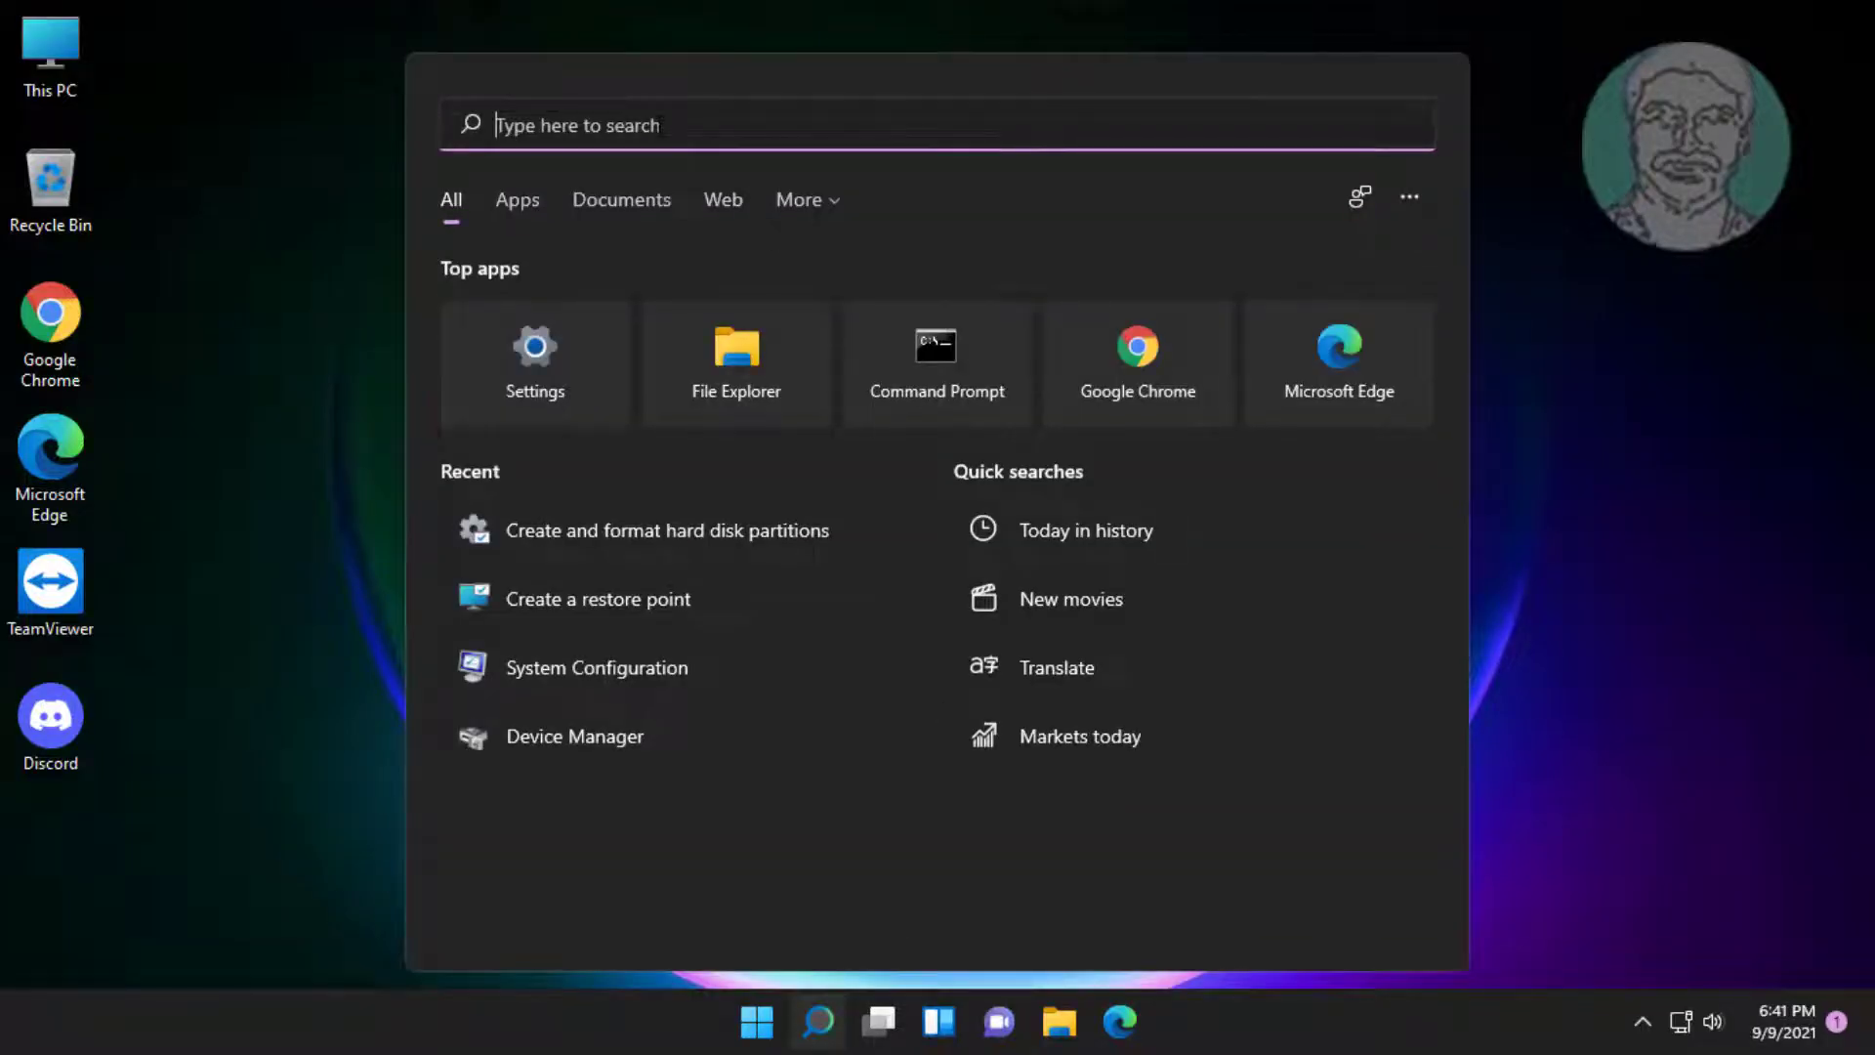
type("parti")
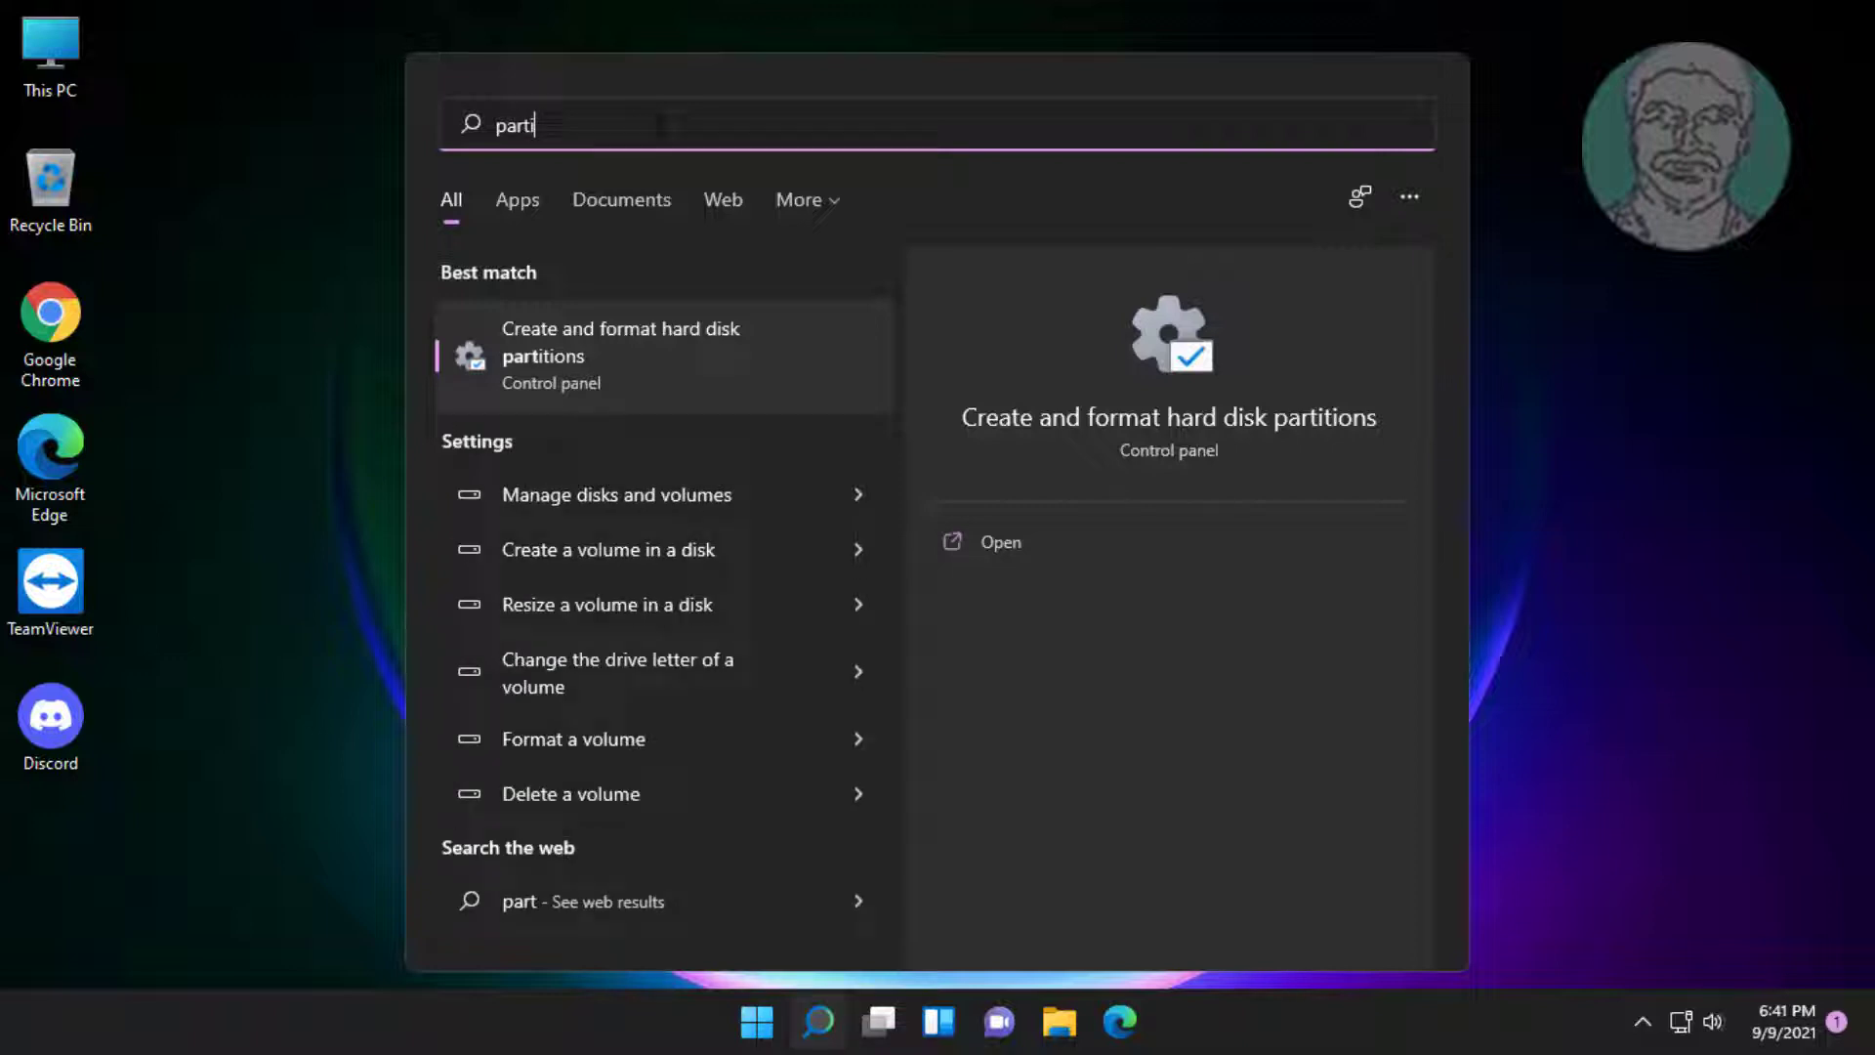
type("tion")
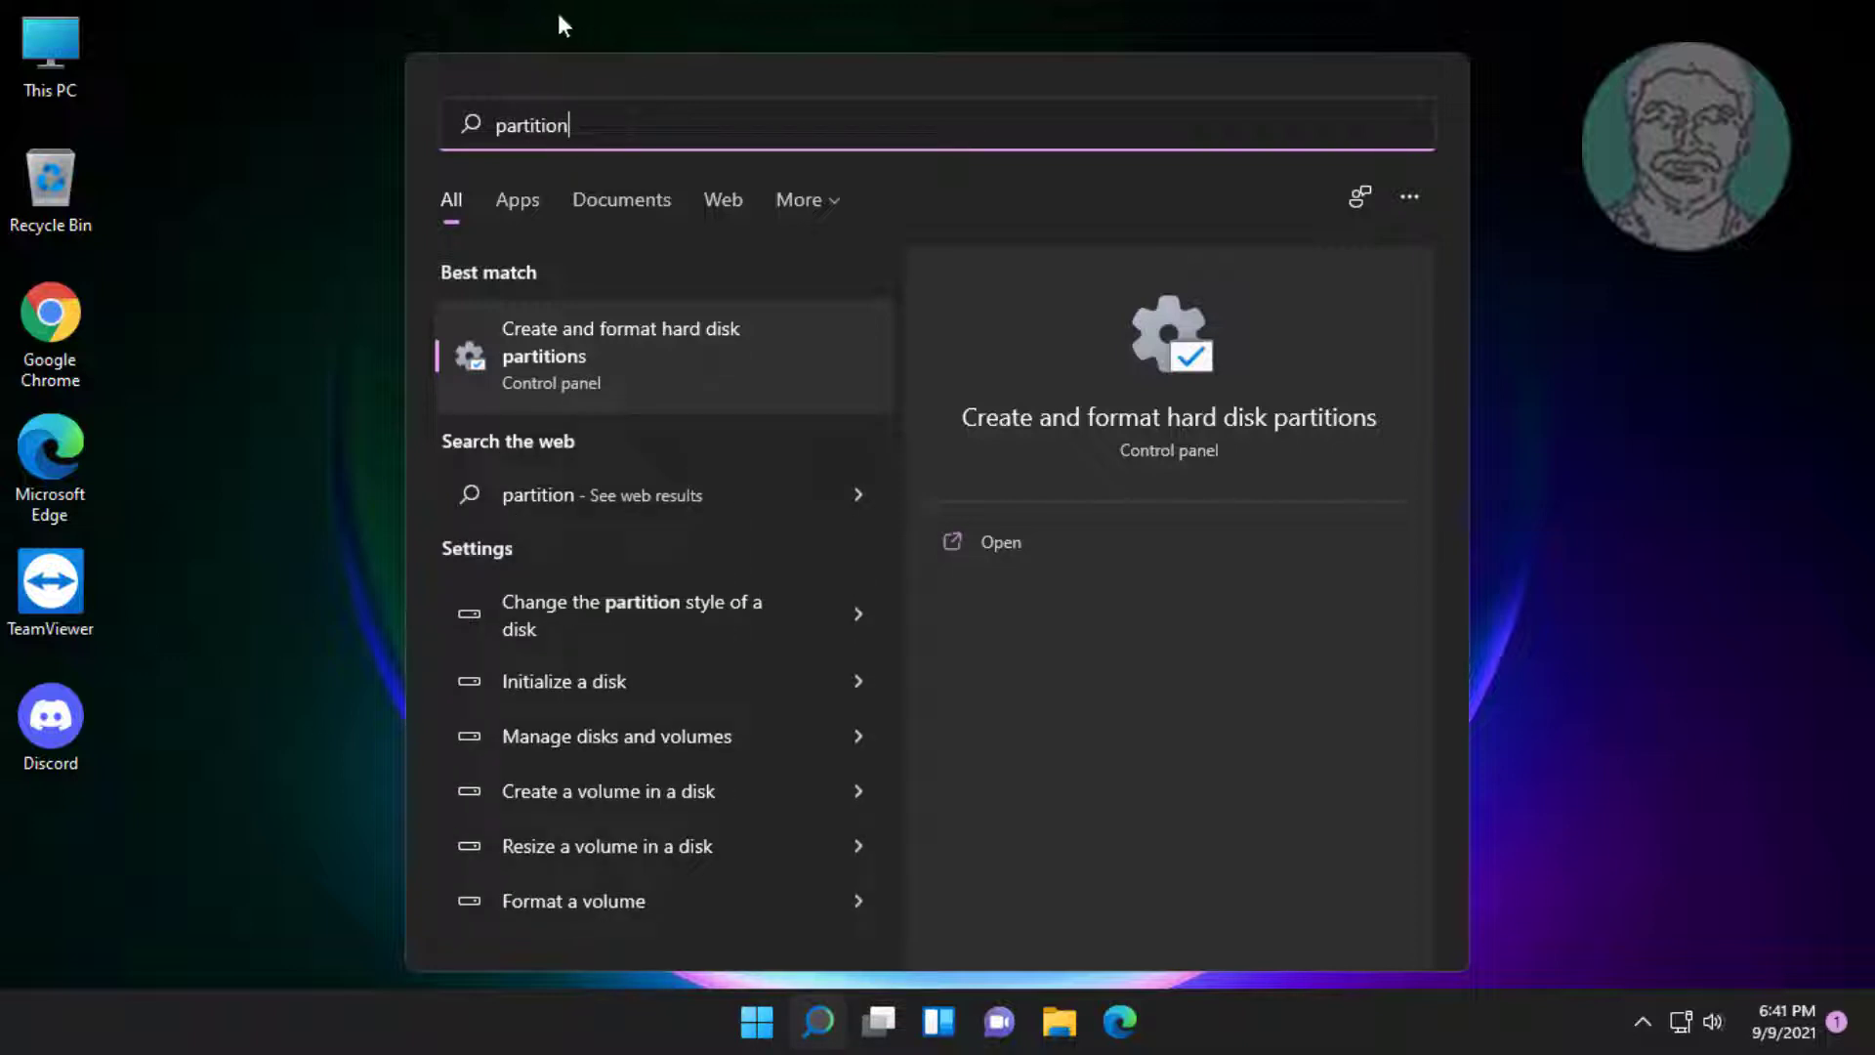
- Launch 'Create and format hard disk partitions' from a Windows Search for partition
left_click(561, 329)
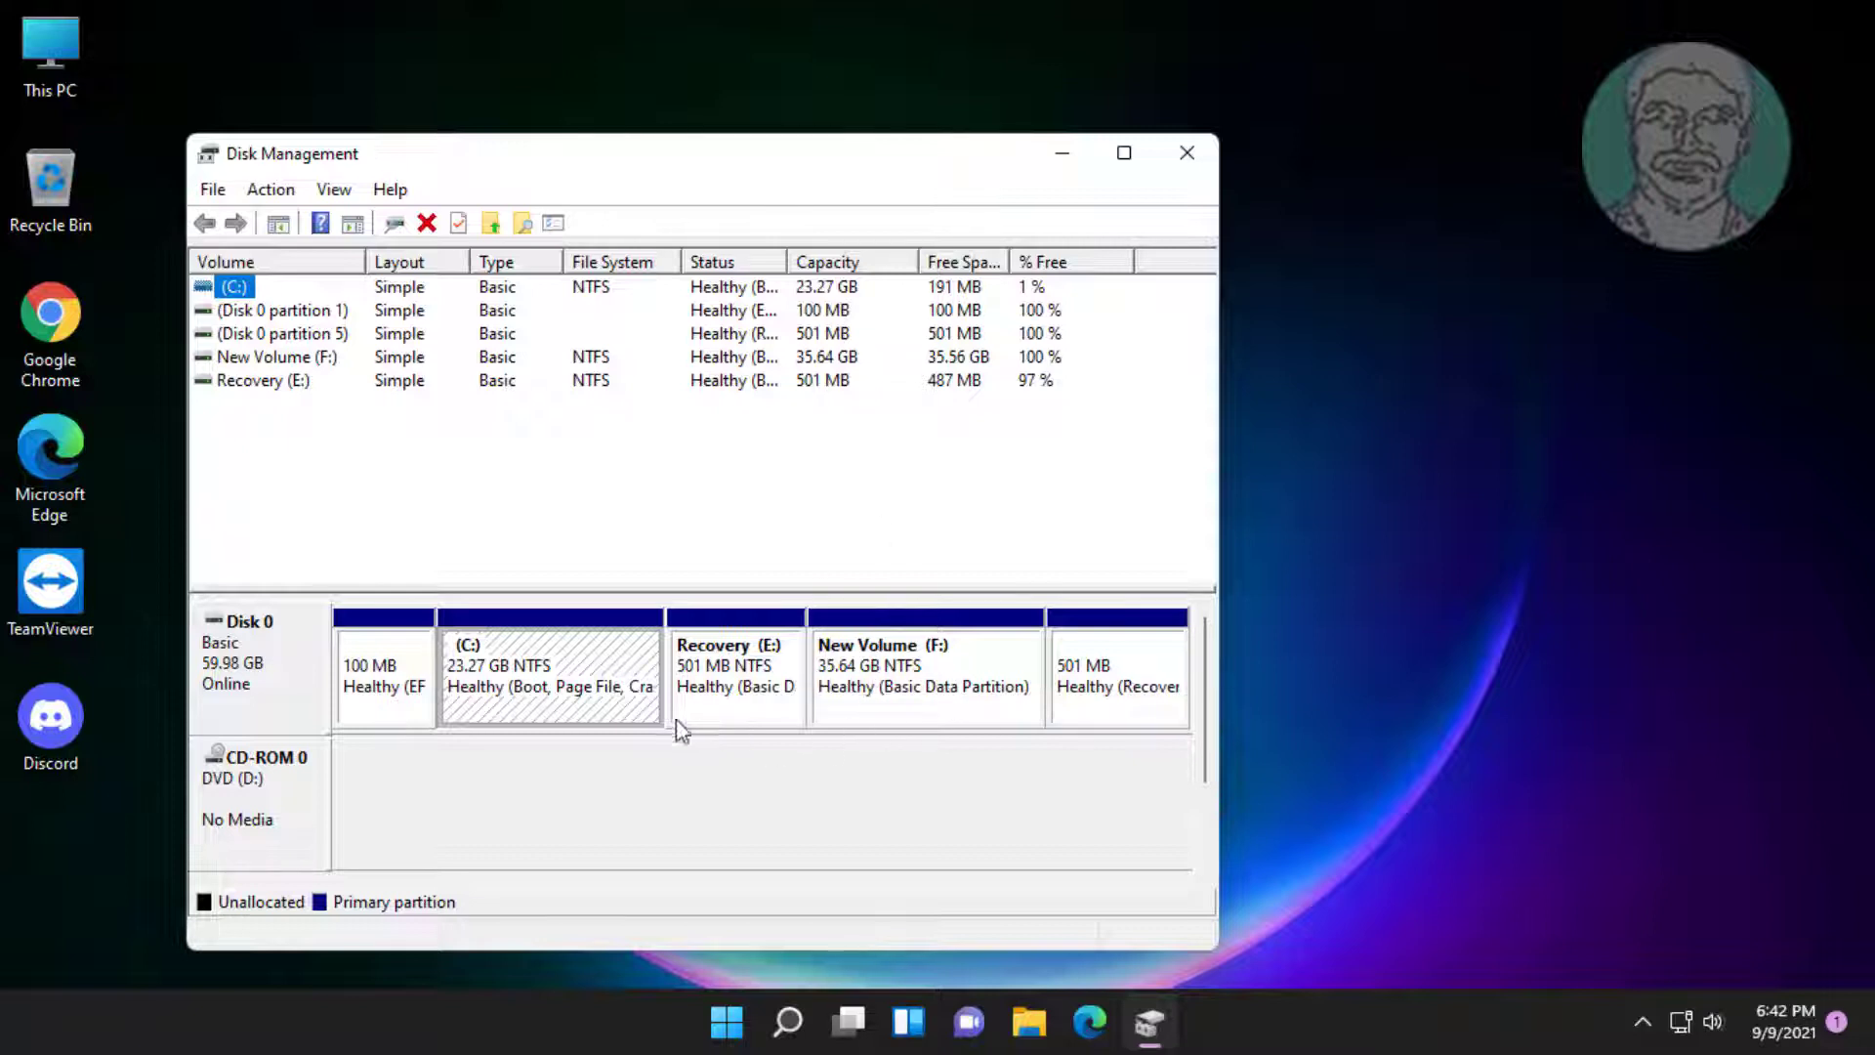
- Confirm Extend Volume is unavailable for C:, then close Disk Management
right_click(522, 678)
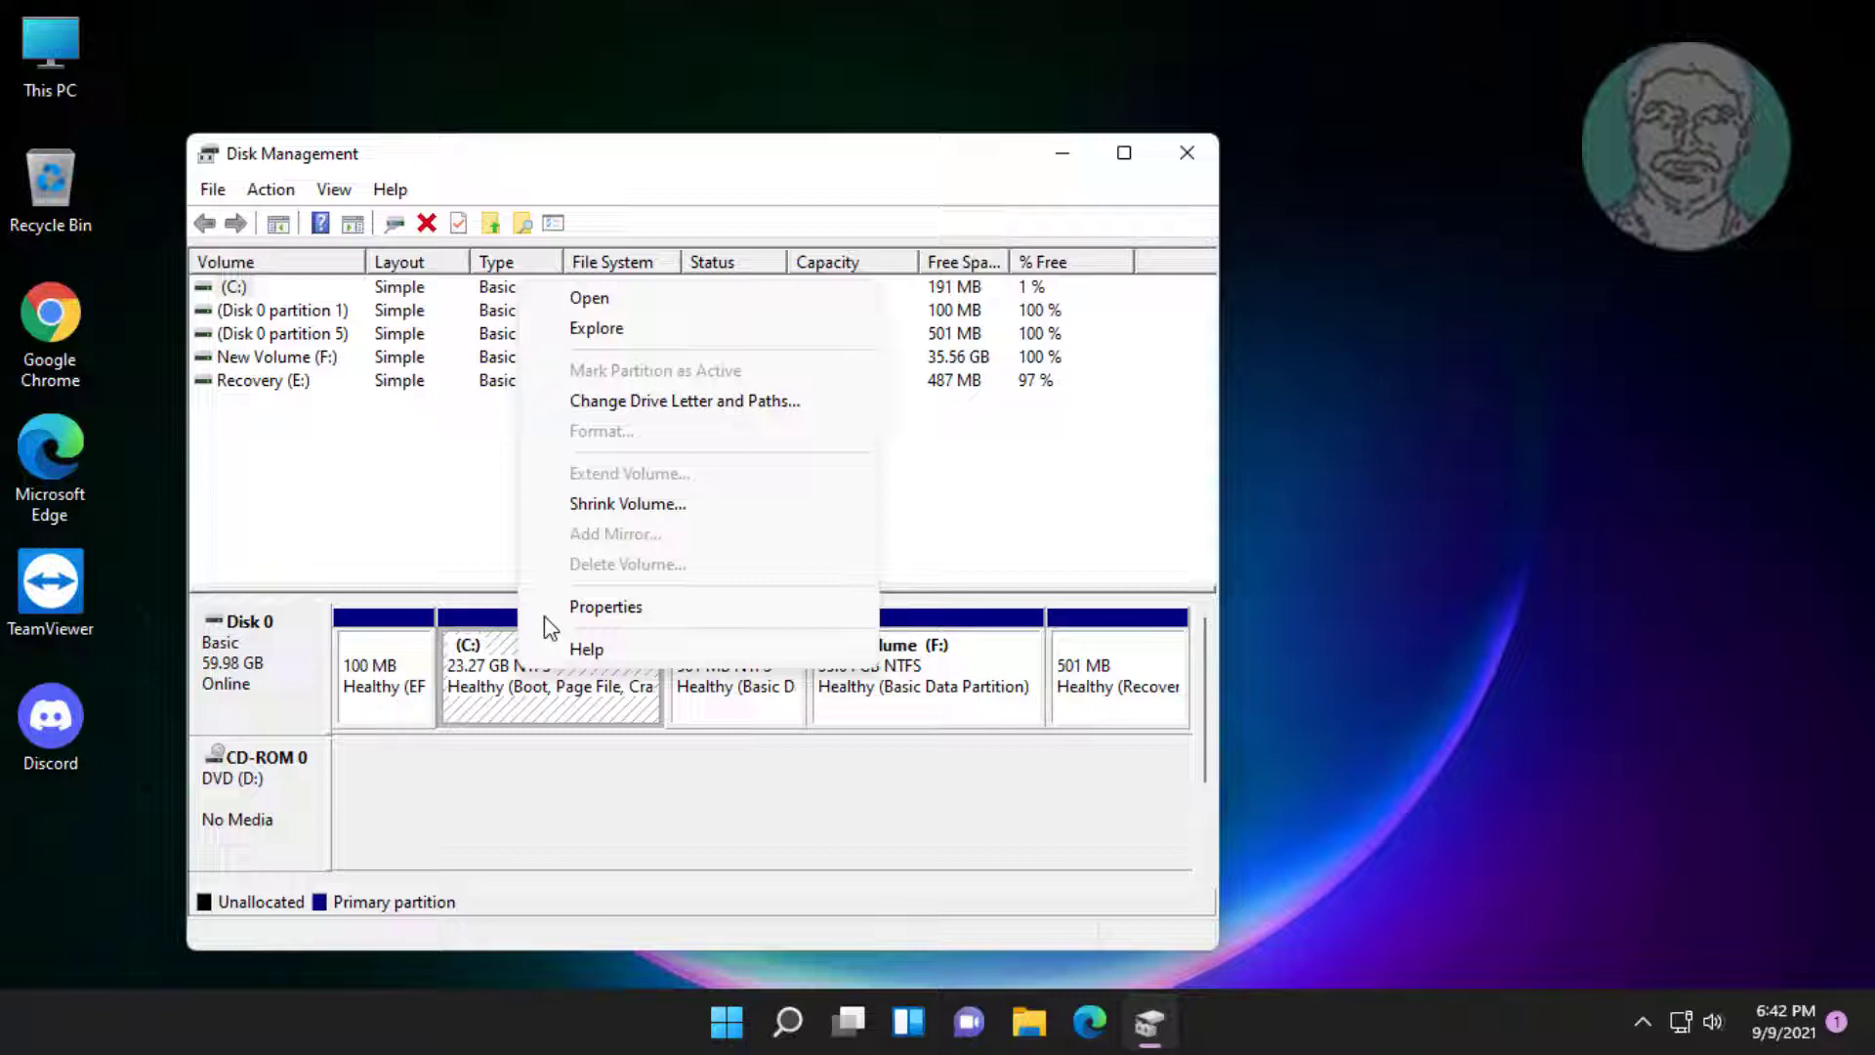
left_click(934, 468)
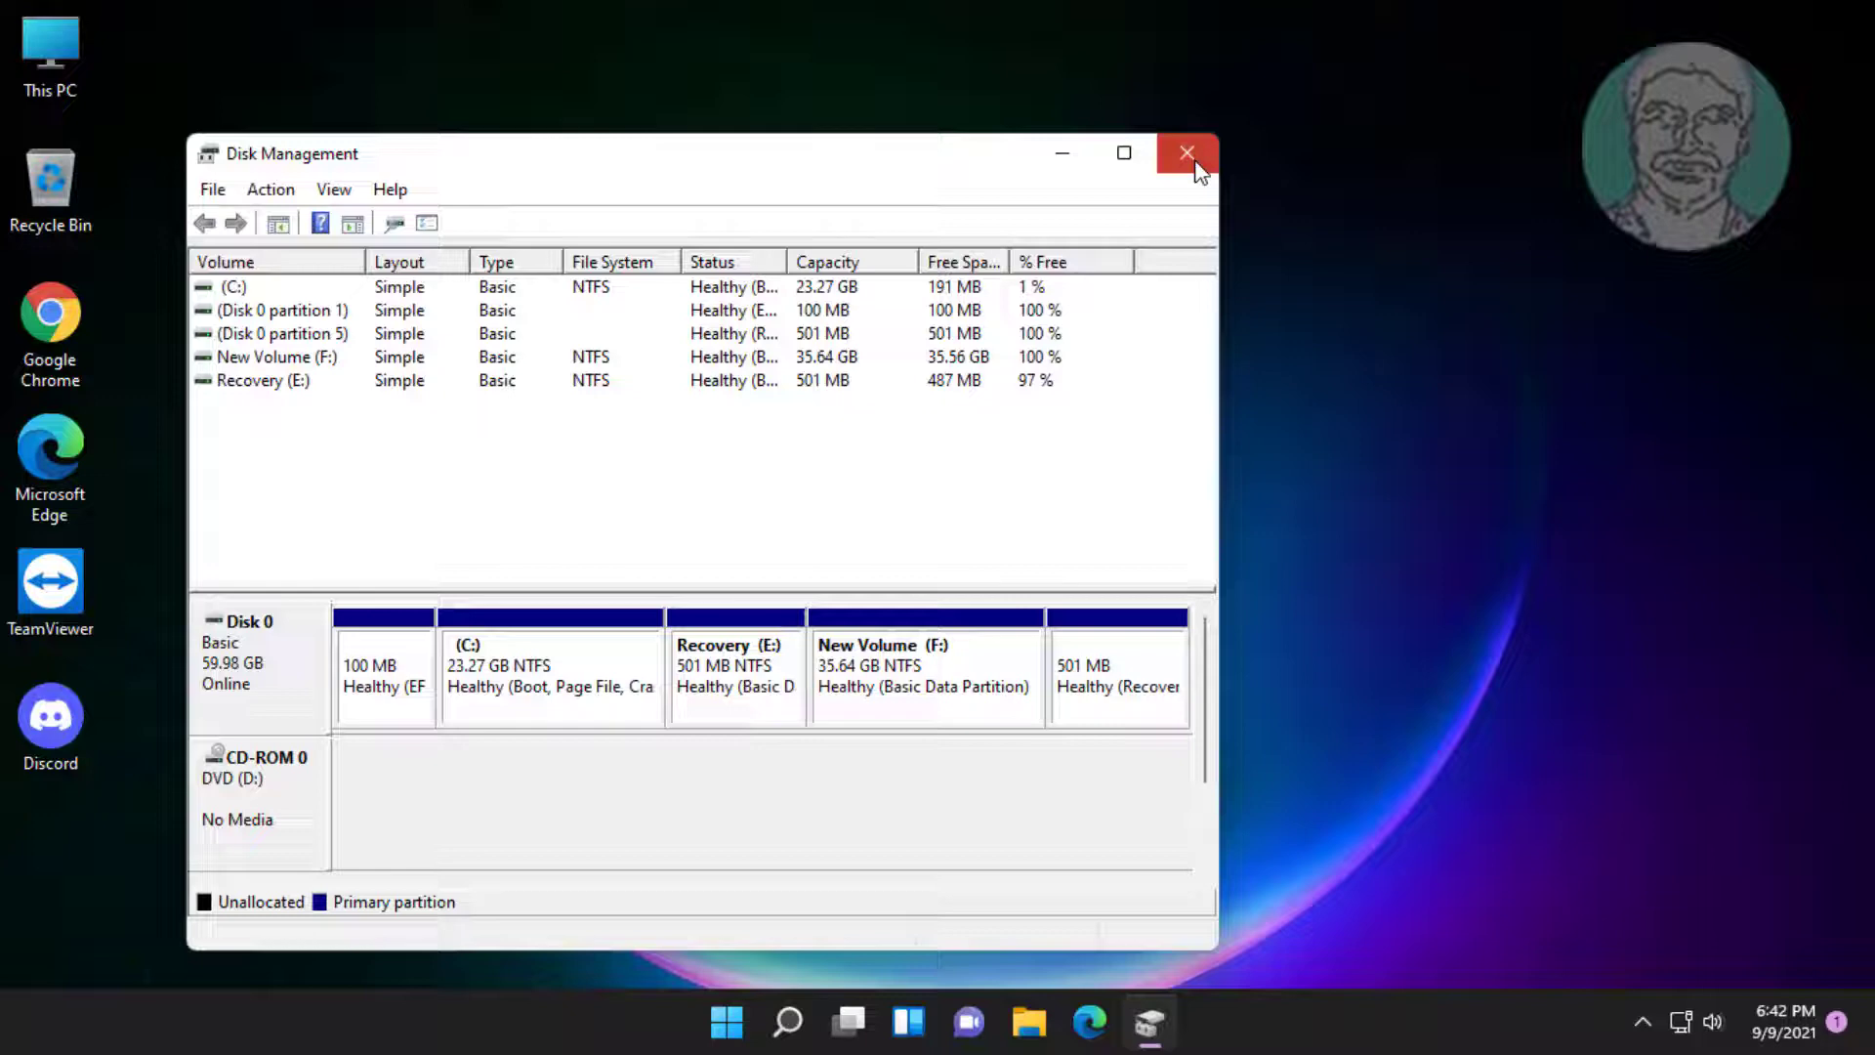
left_click(1187, 154)
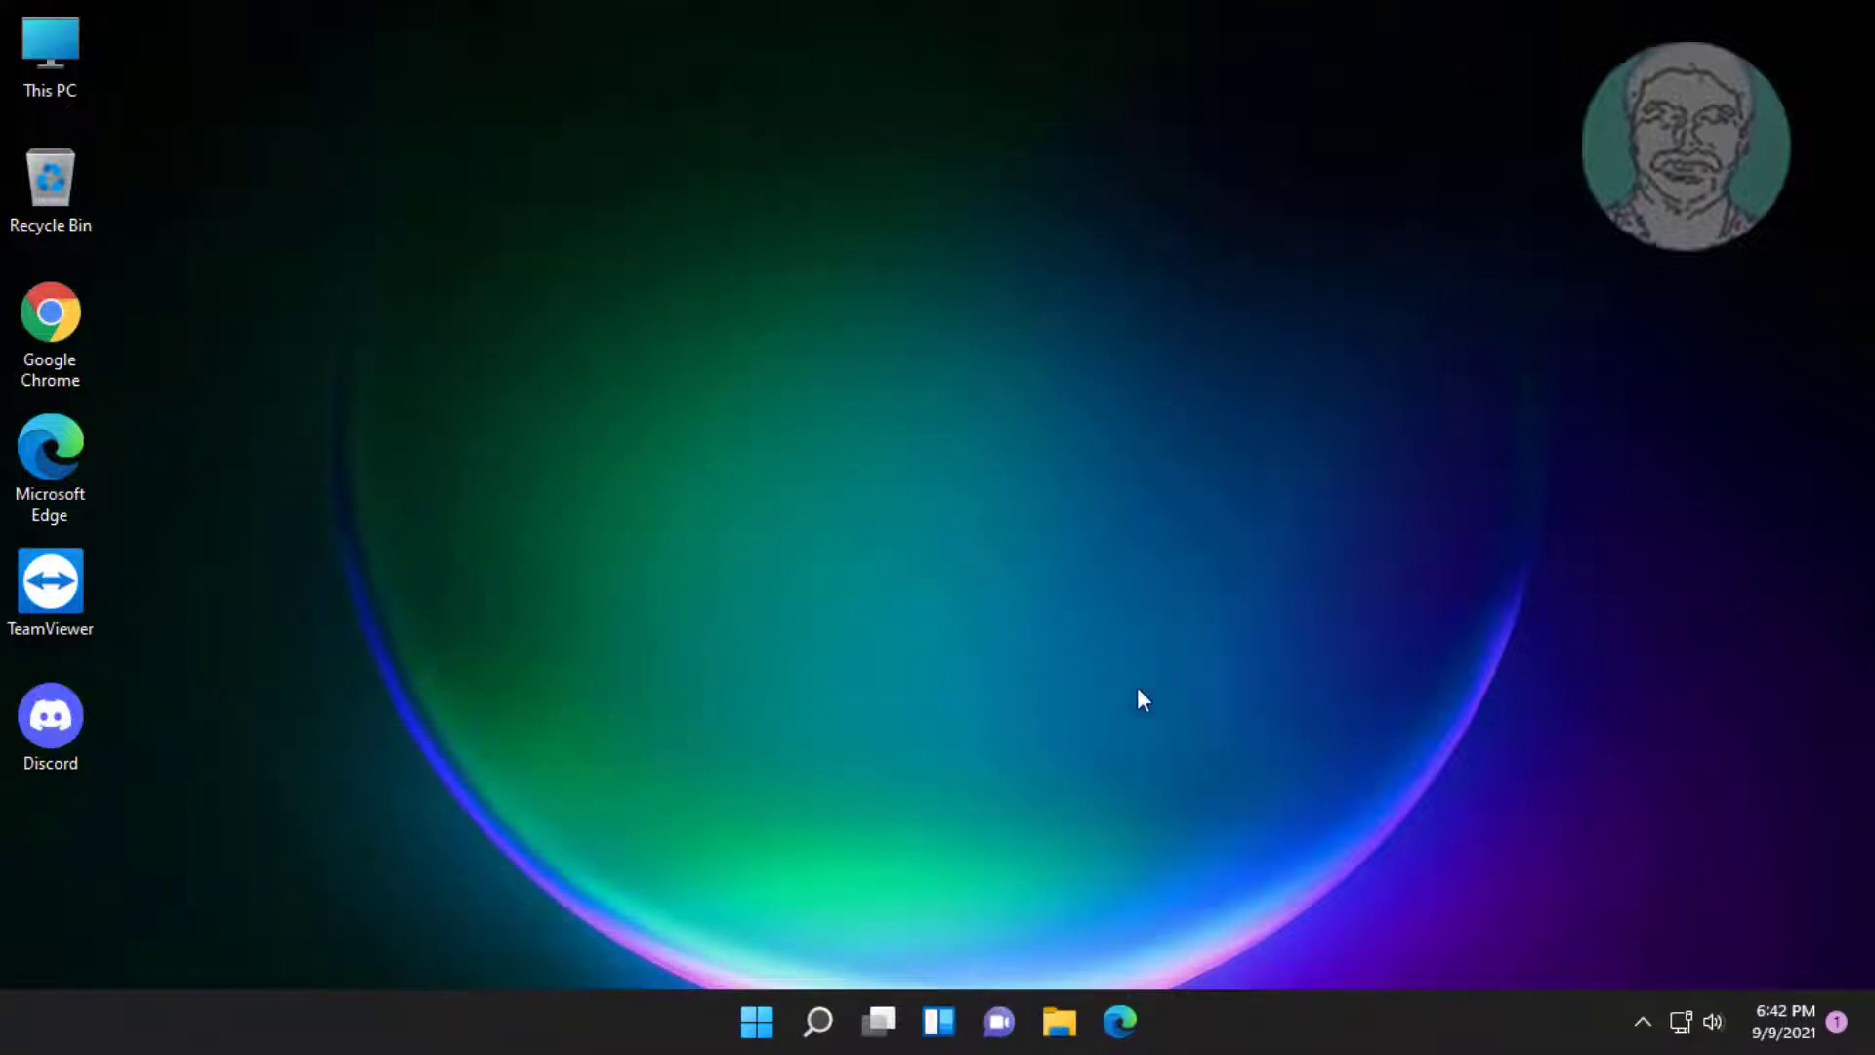
- Launch Chrome maximized and search Google for 'aomei partition assistant'
double_click(49, 323)
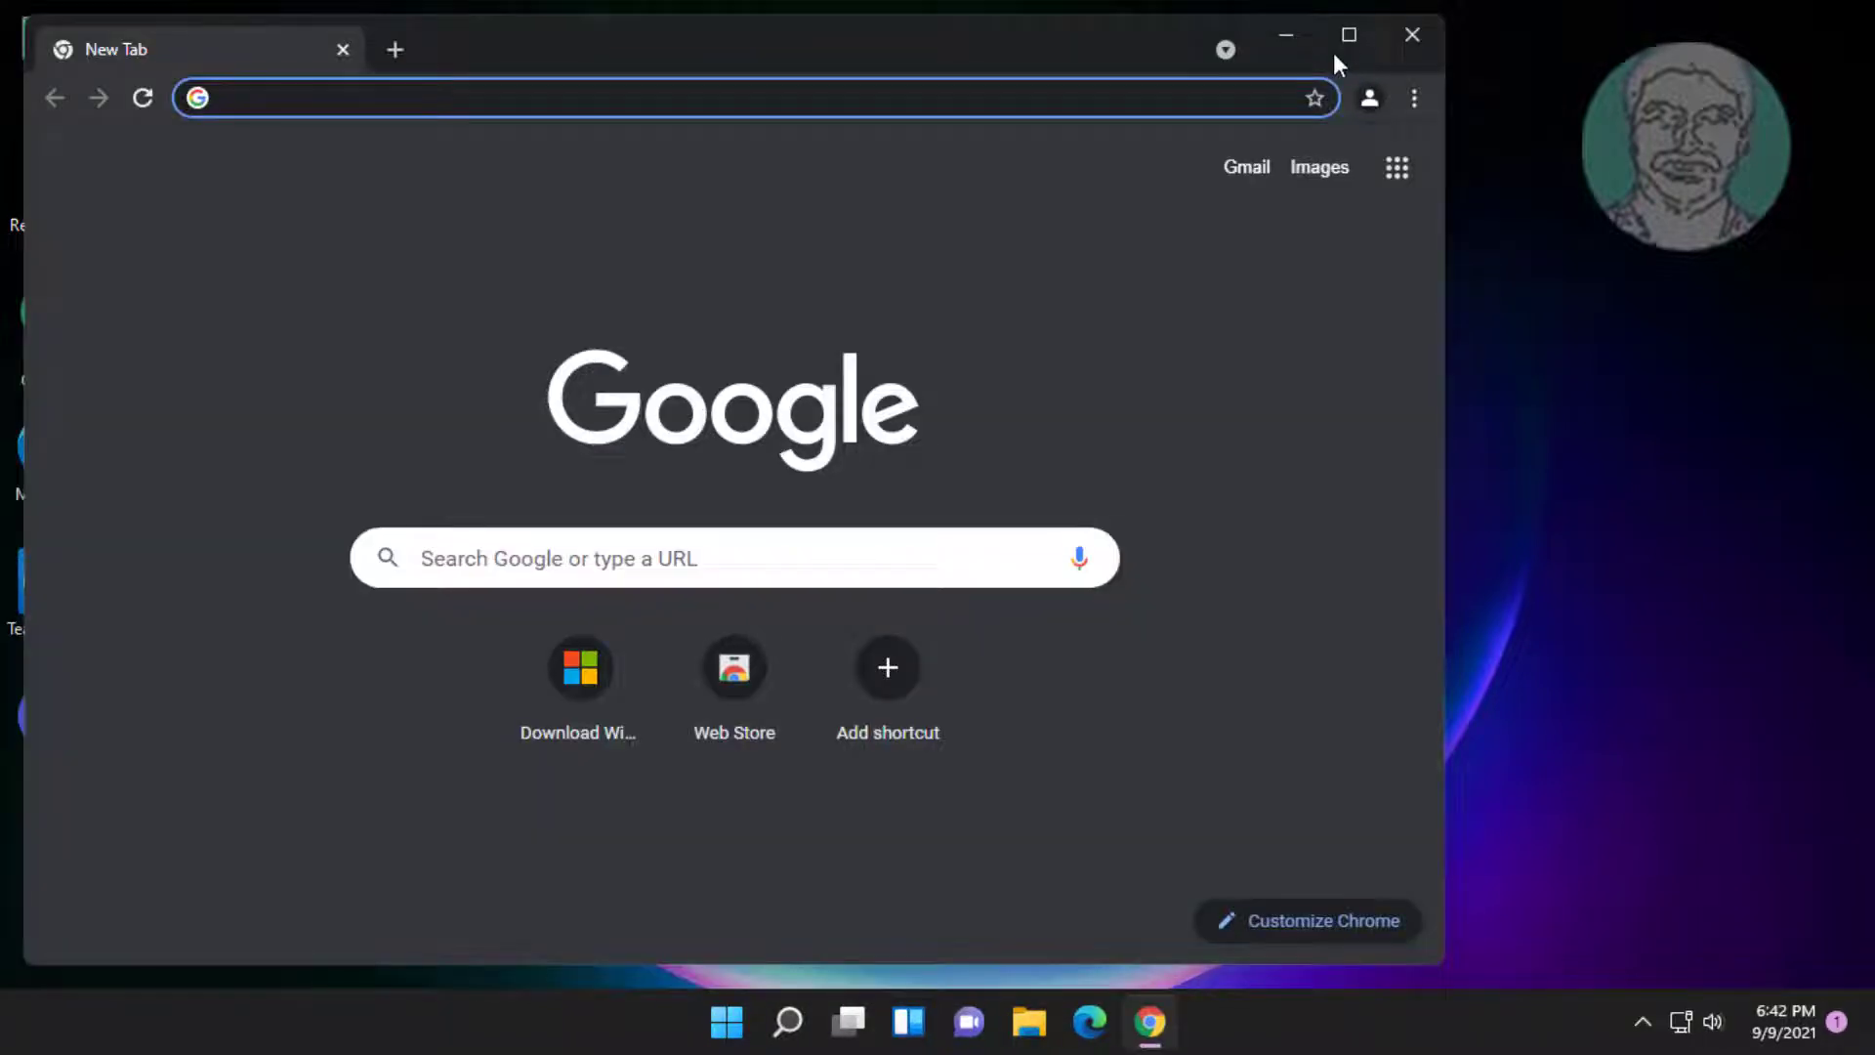
left_click(1348, 39)
left_click(876, 75)
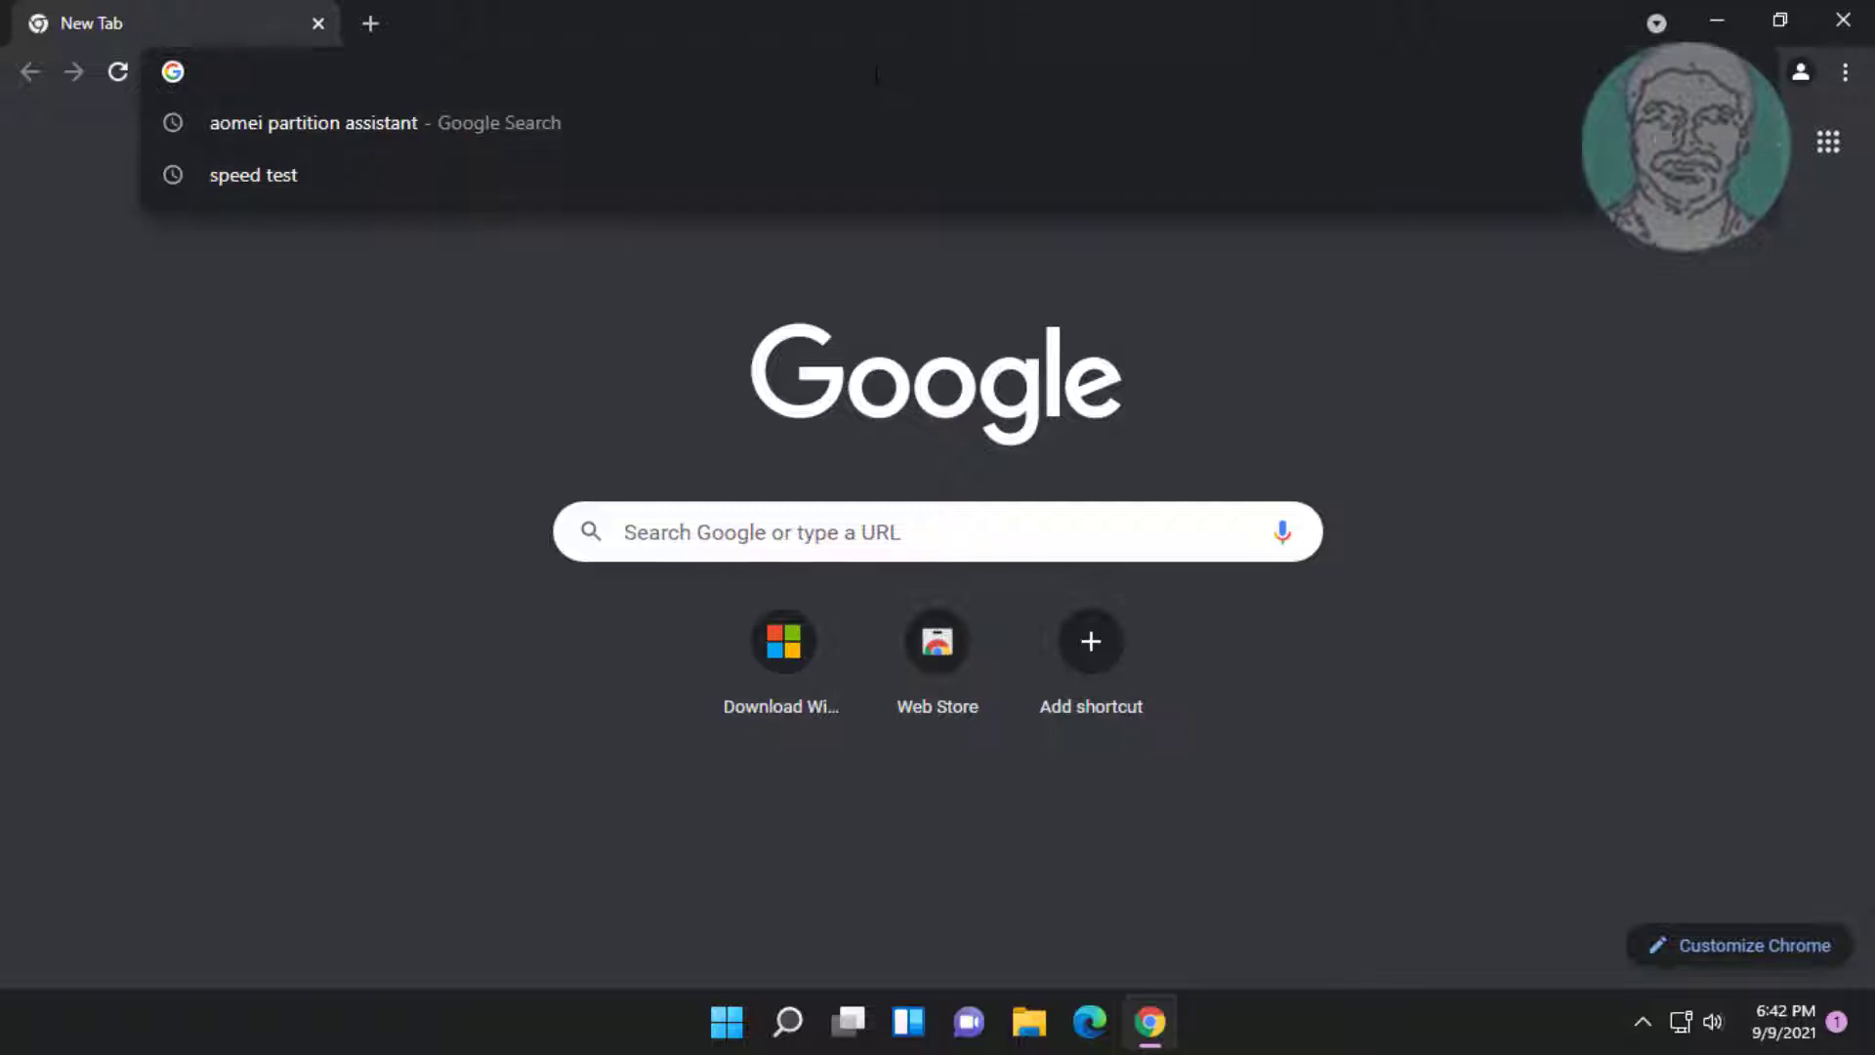
type("ao")
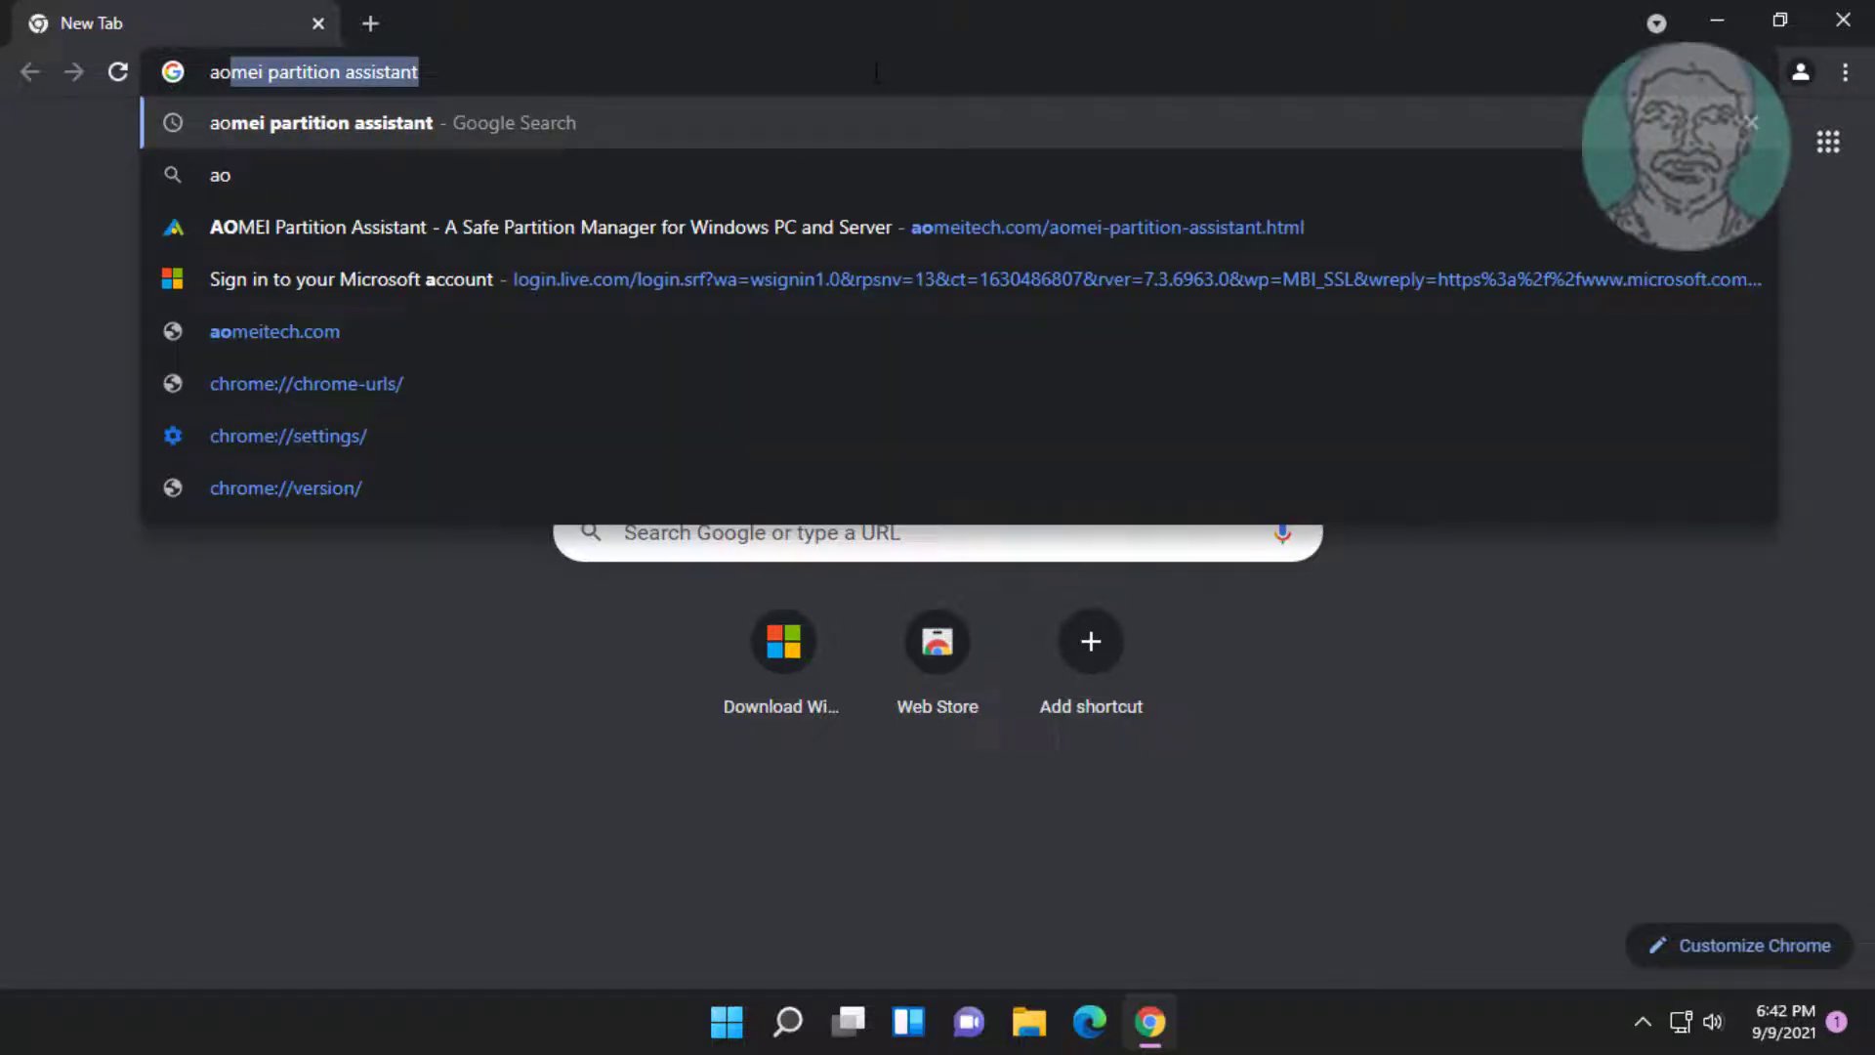
type("mei ")
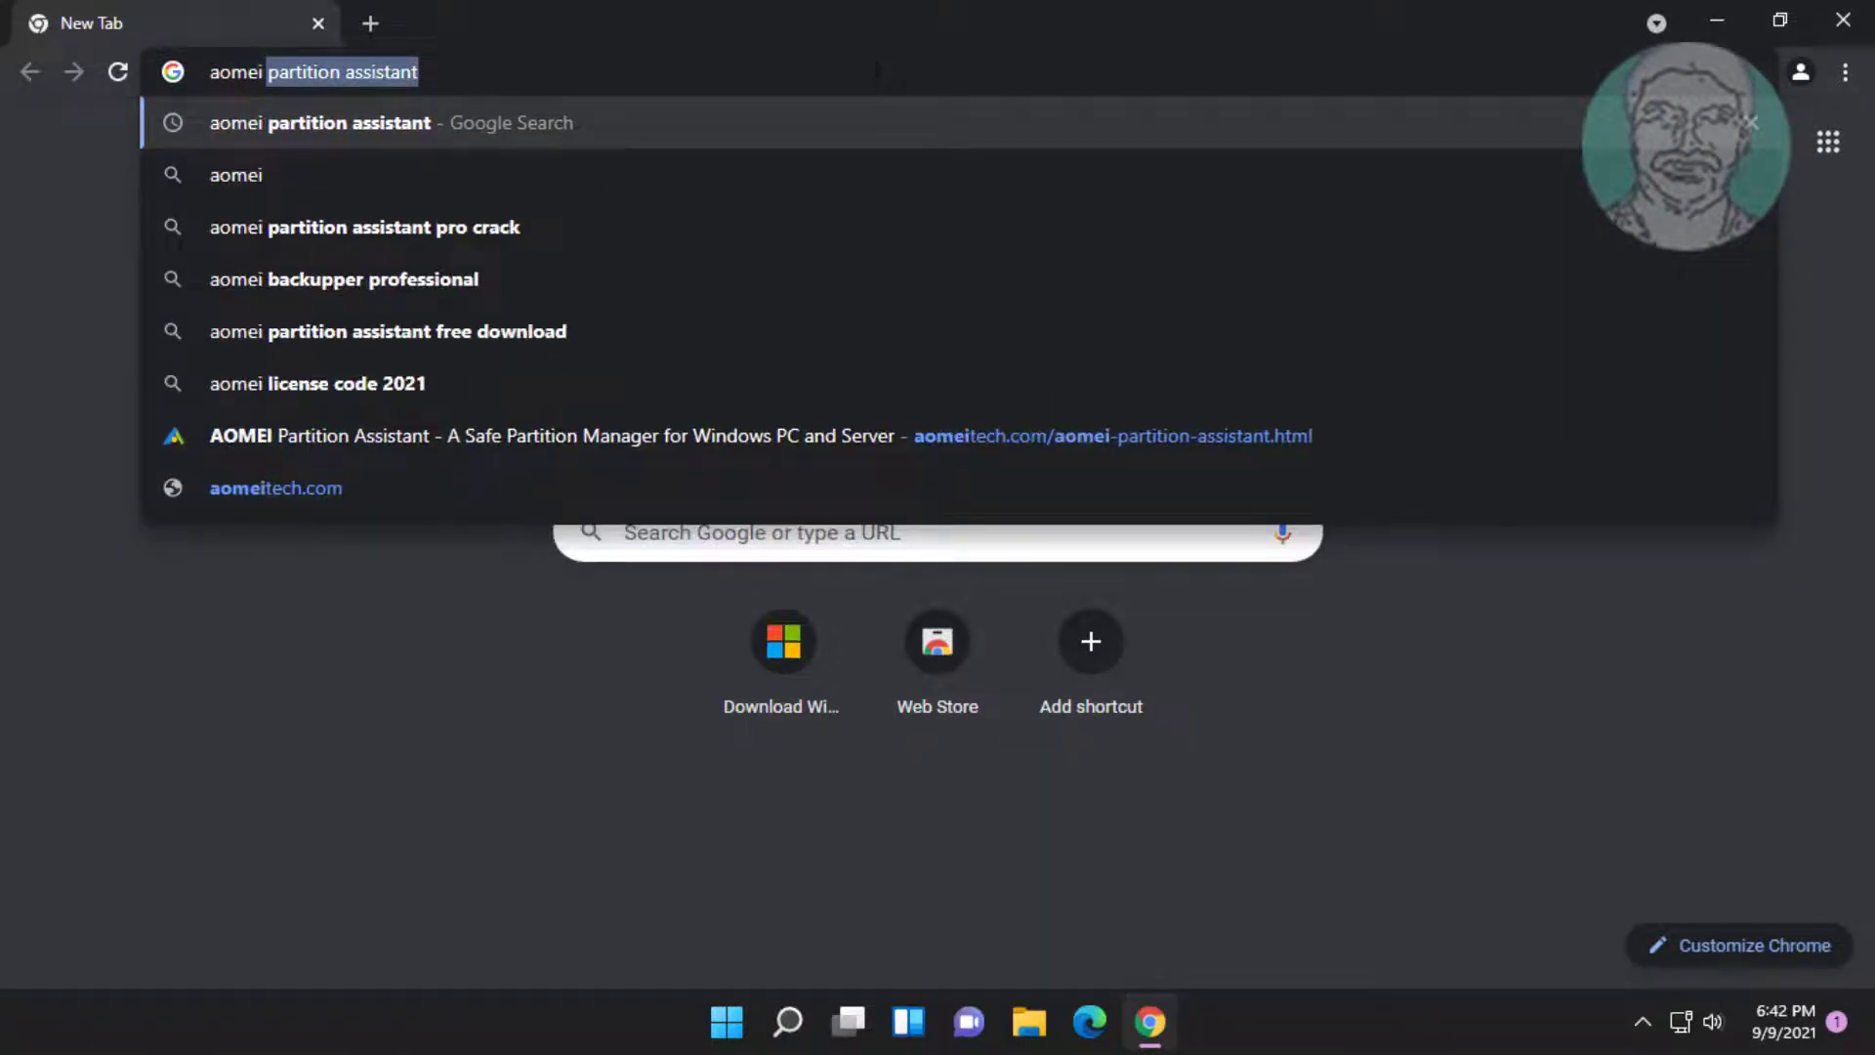
type("partition ")
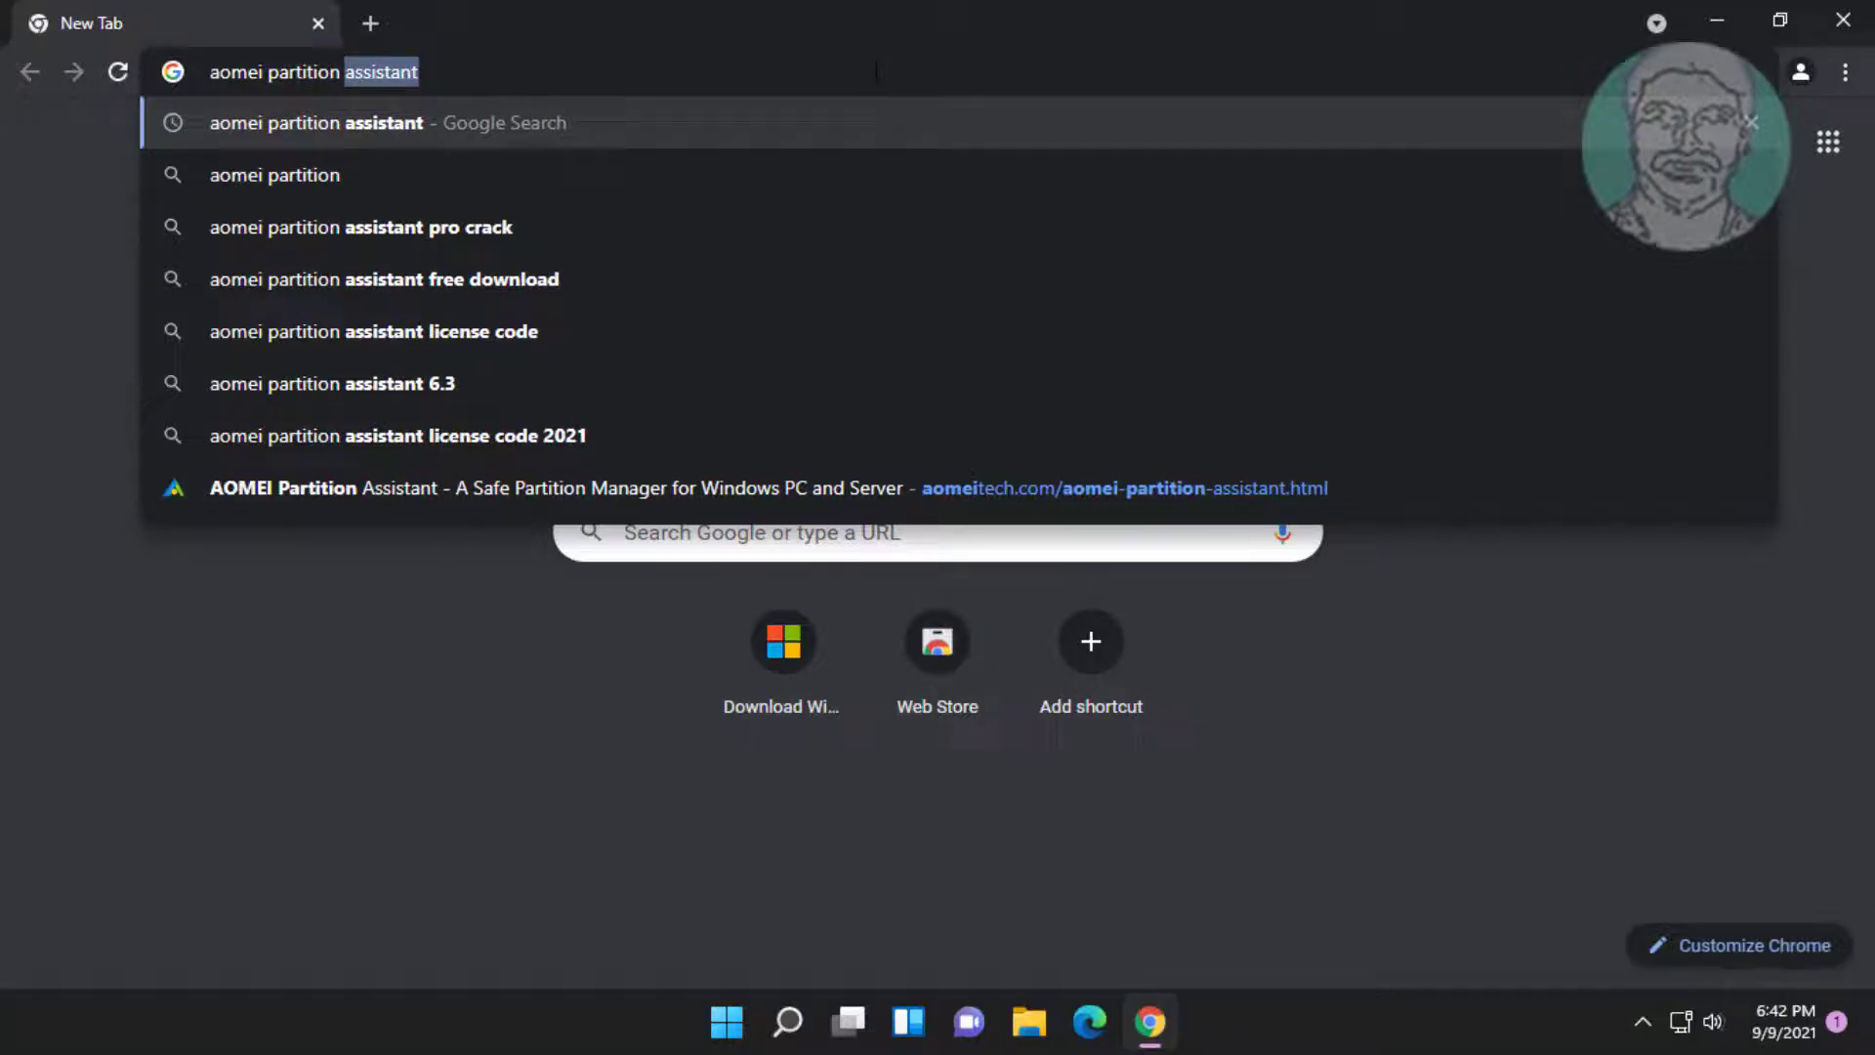
type("assis")
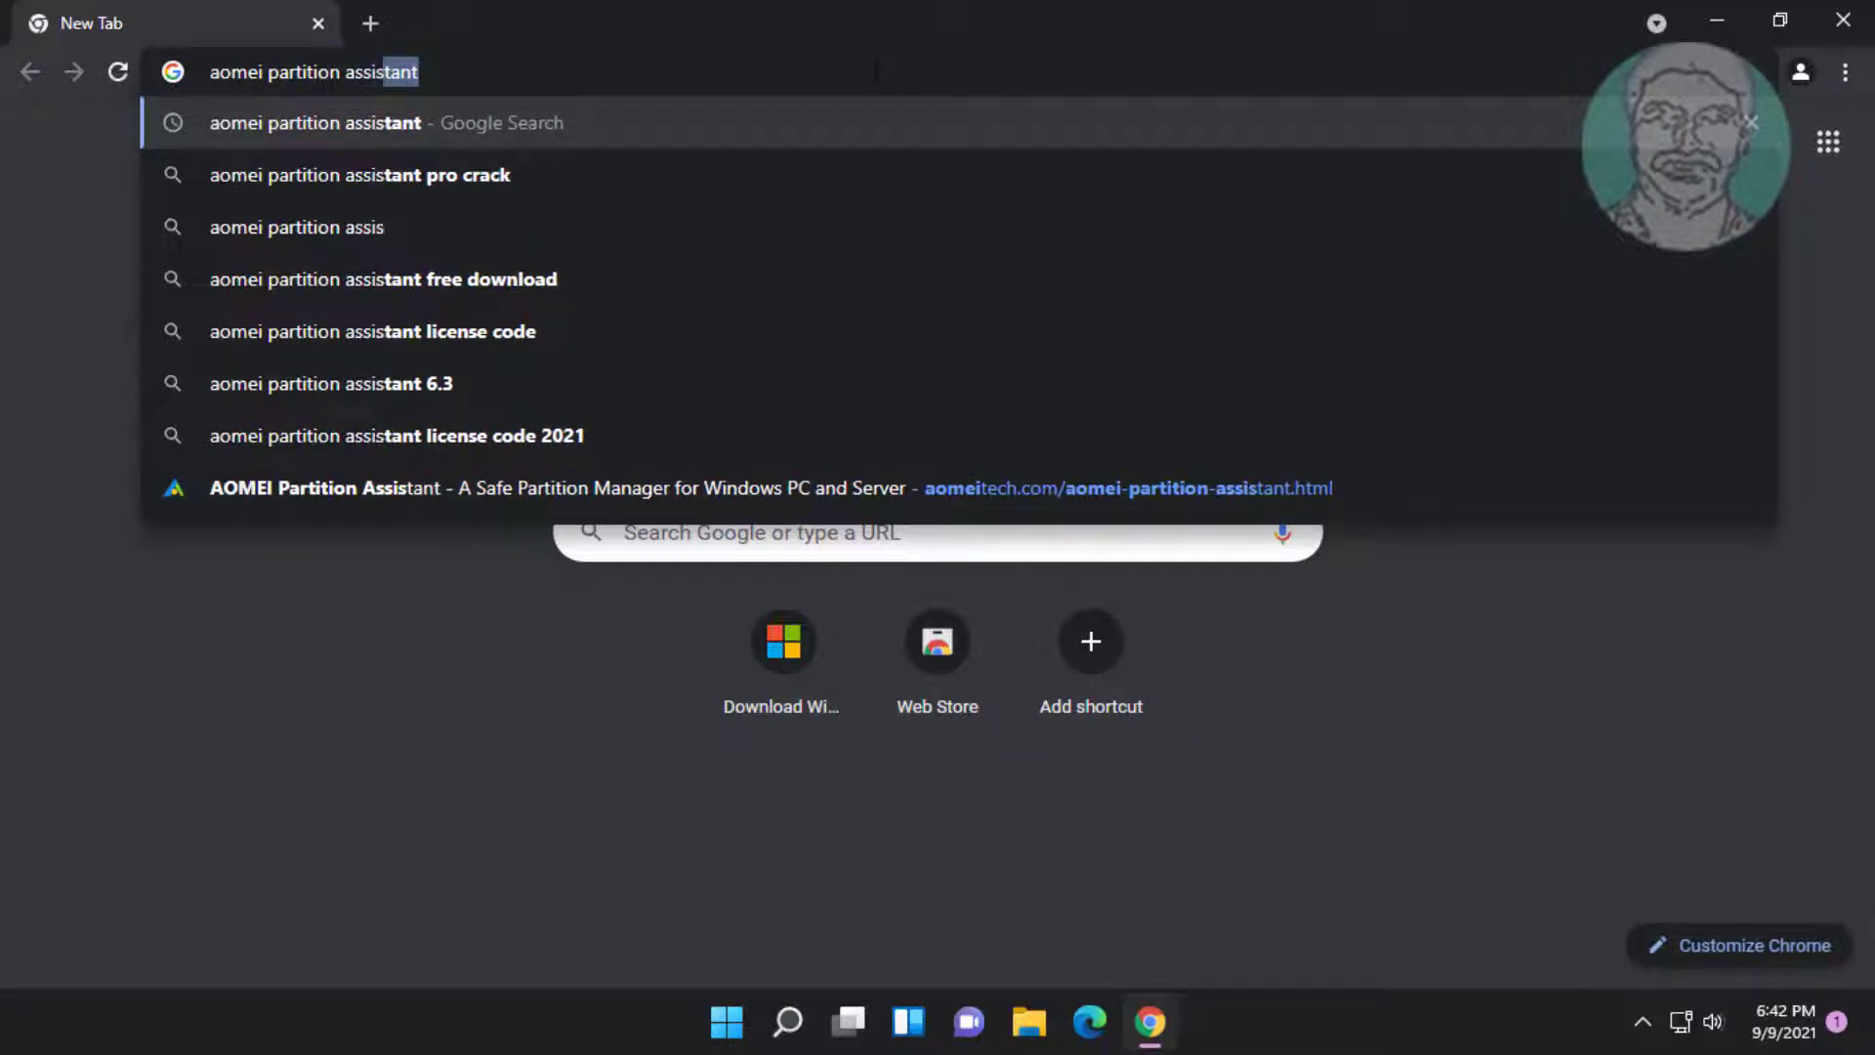
type("tant")
key("Return")
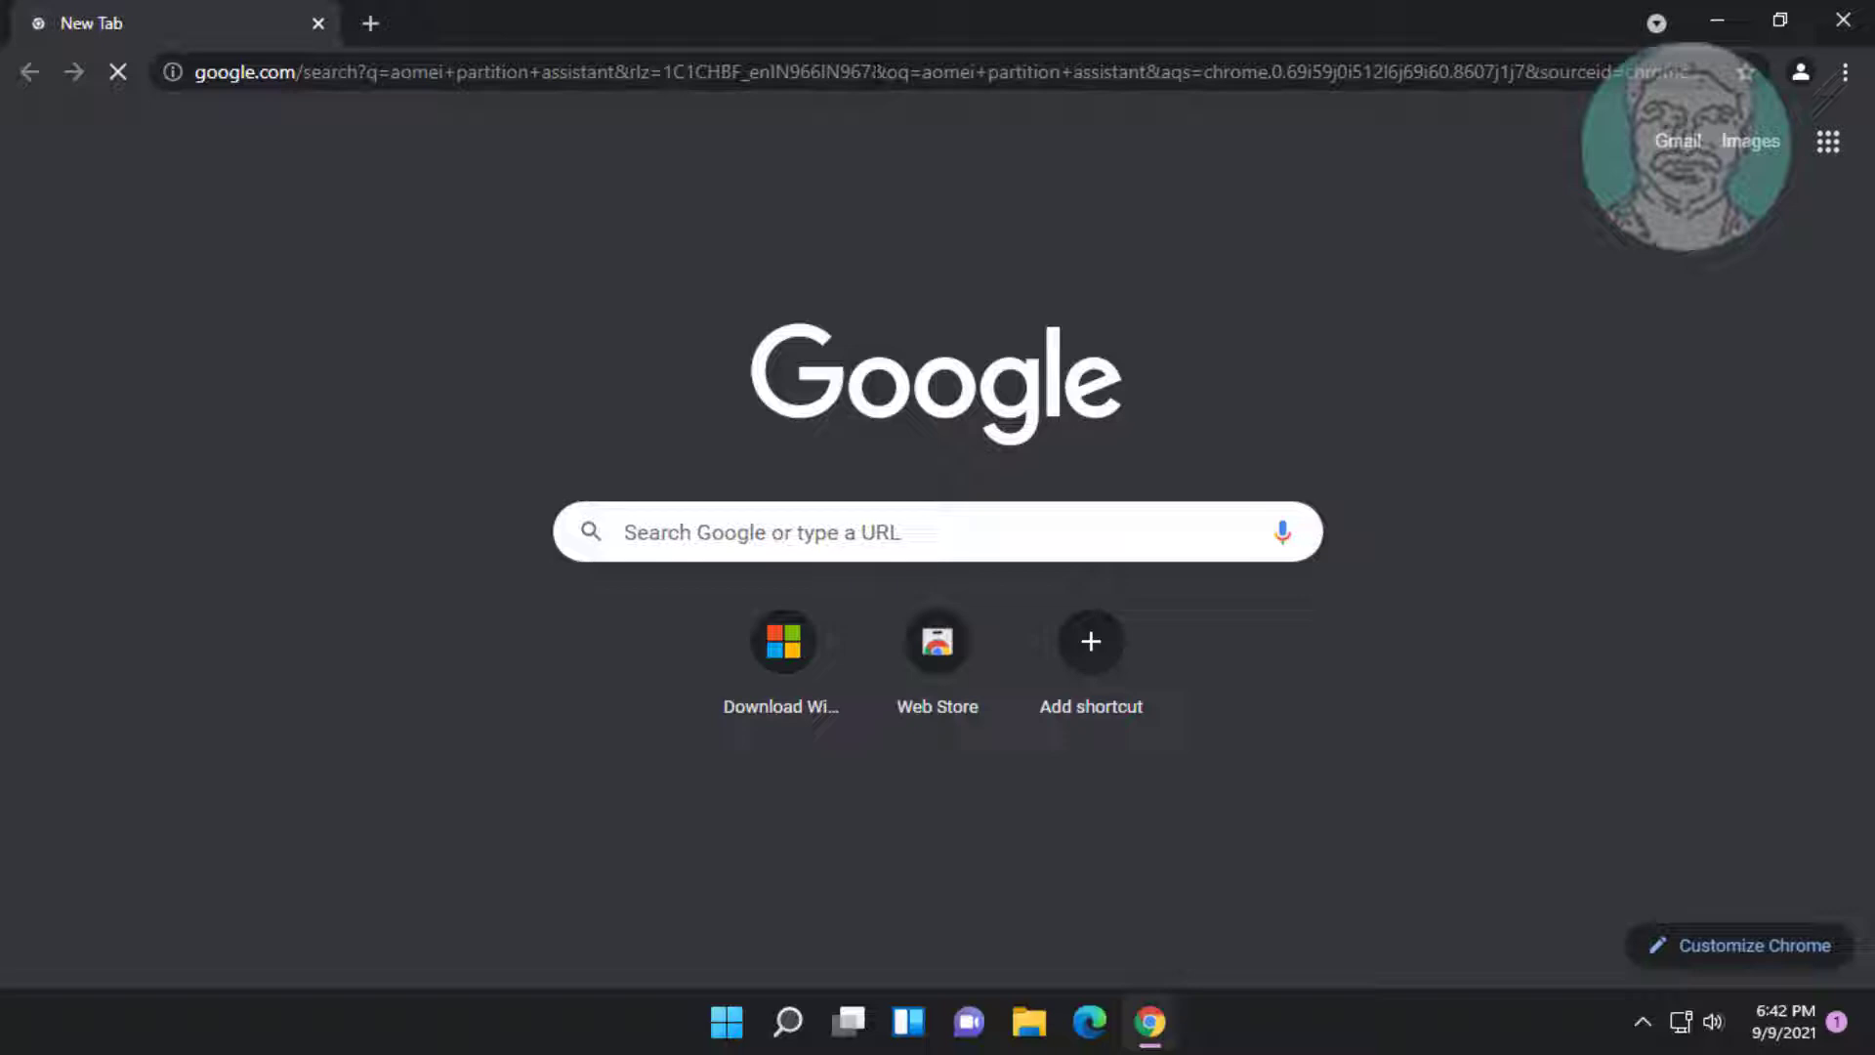
scroll(1020, 554, "down", 1)
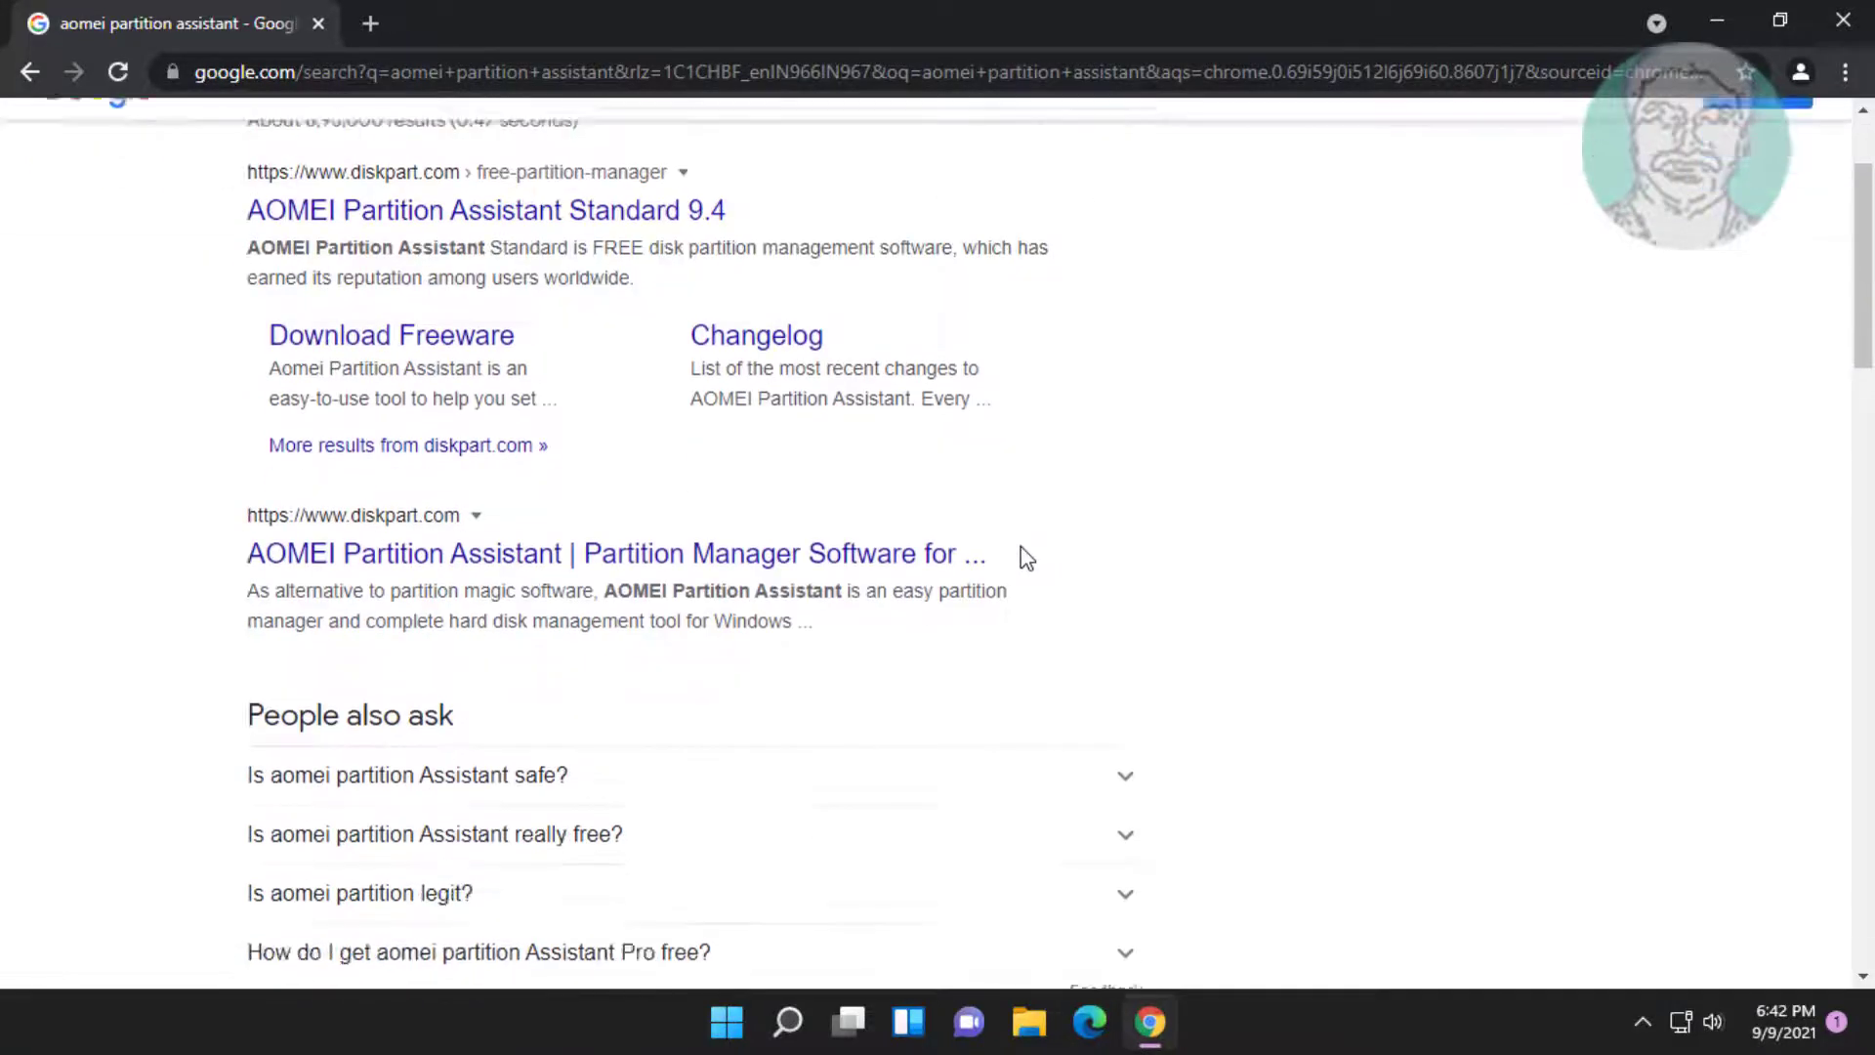
scroll(1021, 553, "down", 3)
scroll(1025, 556, "down", 1)
scroll(1024, 558, "down", 1)
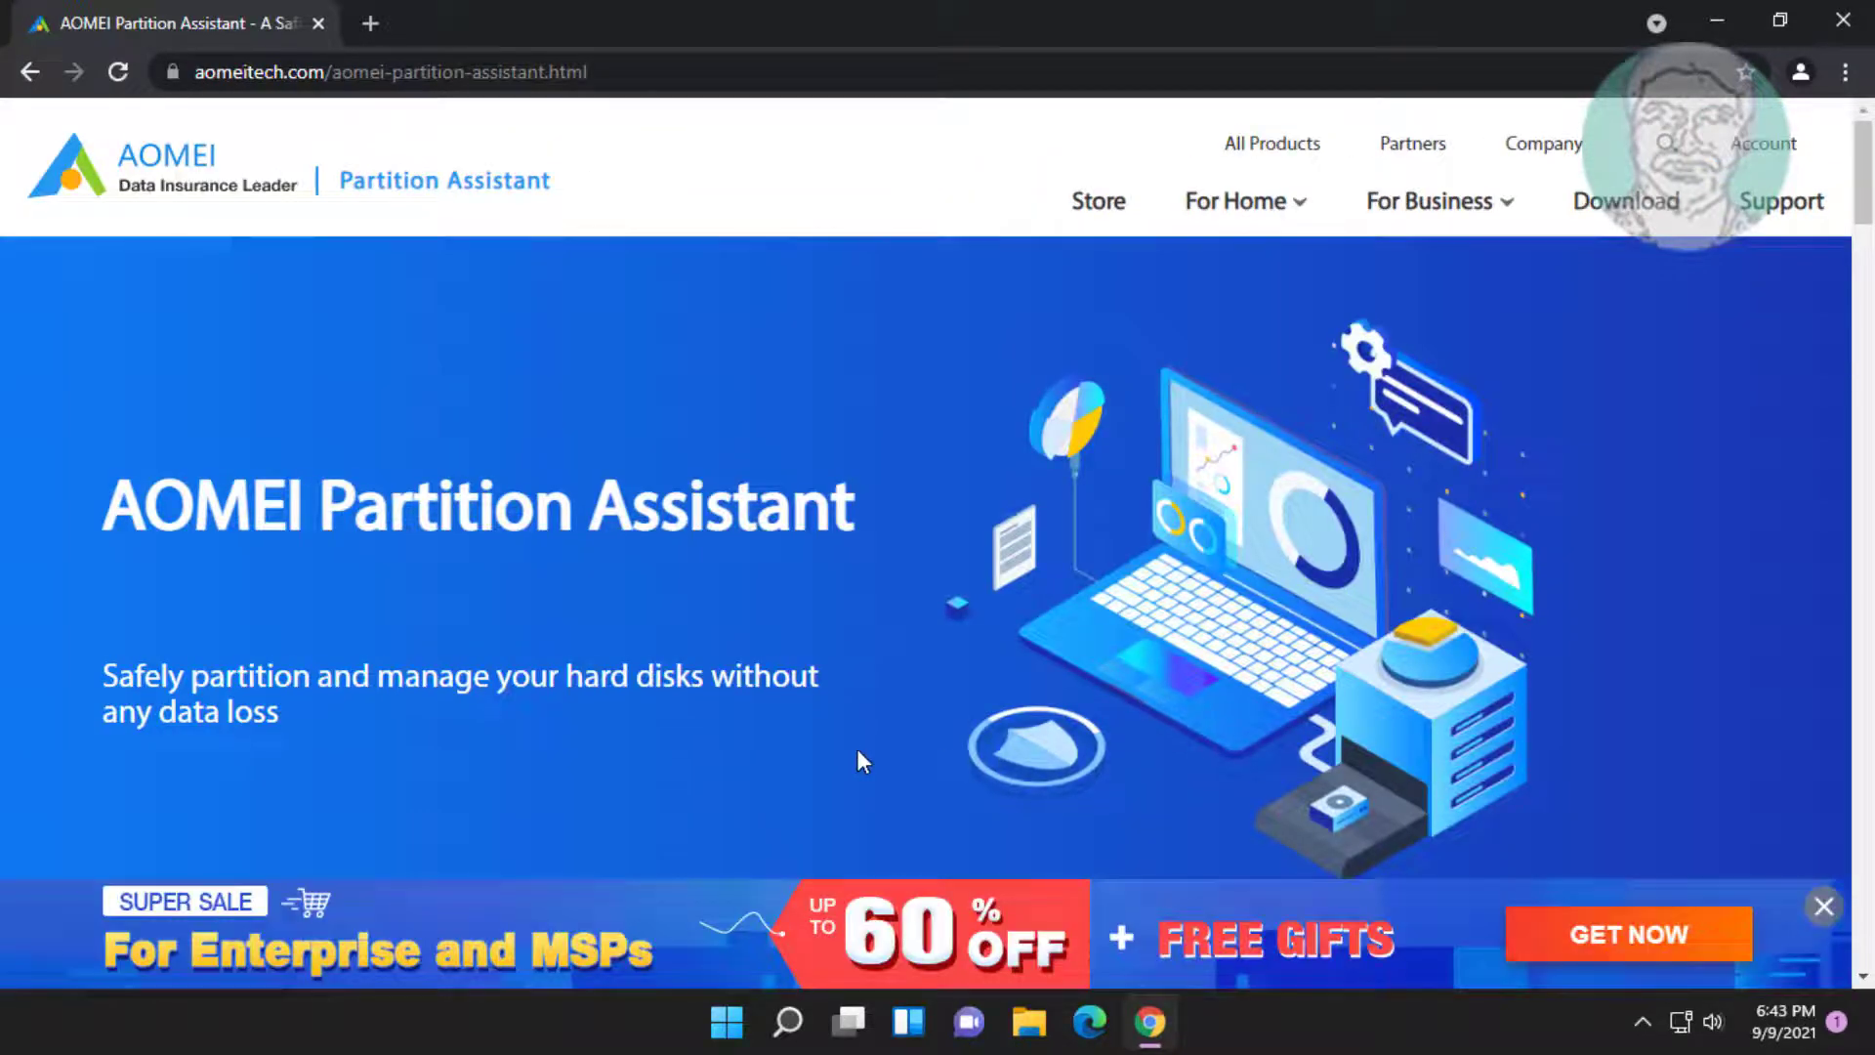
scroll(857, 752, "down", 2)
scroll(860, 758, "down", 2)
scroll(860, 758, "down", 3)
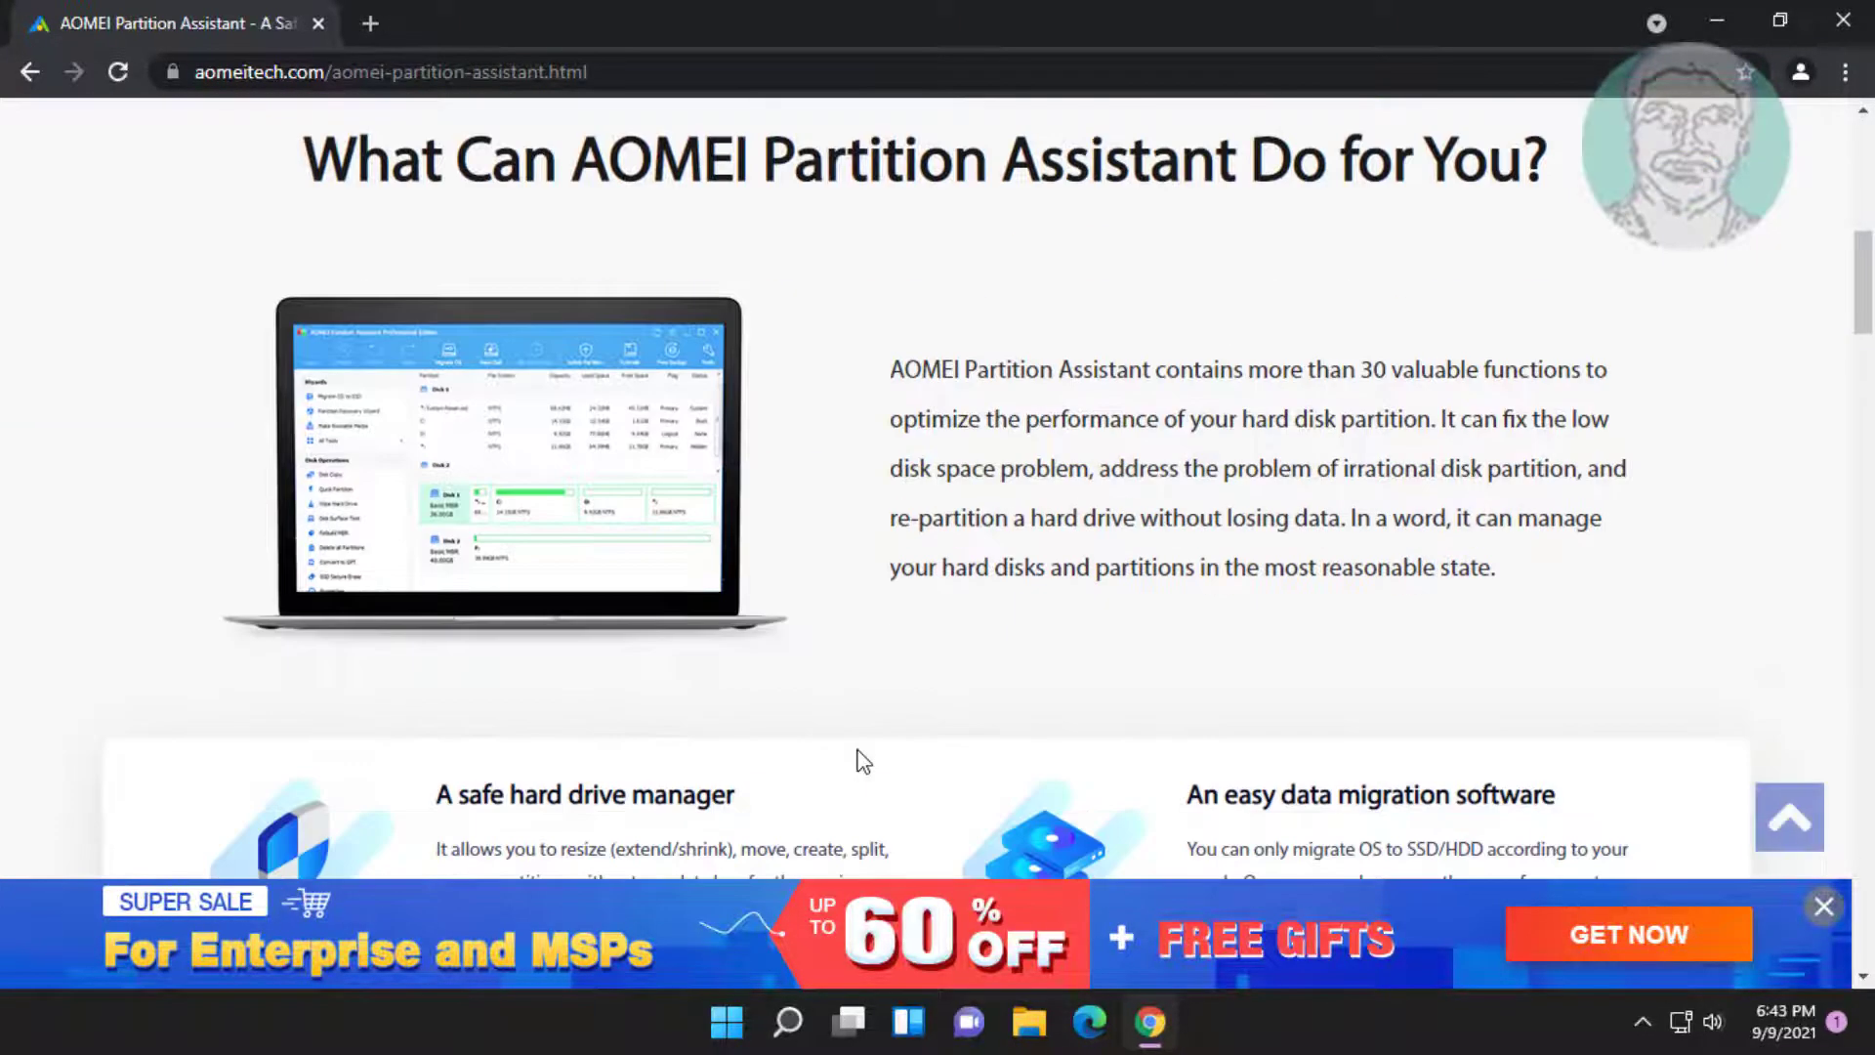
scroll(862, 761, "down", 4)
scroll(861, 761, "down", 4)
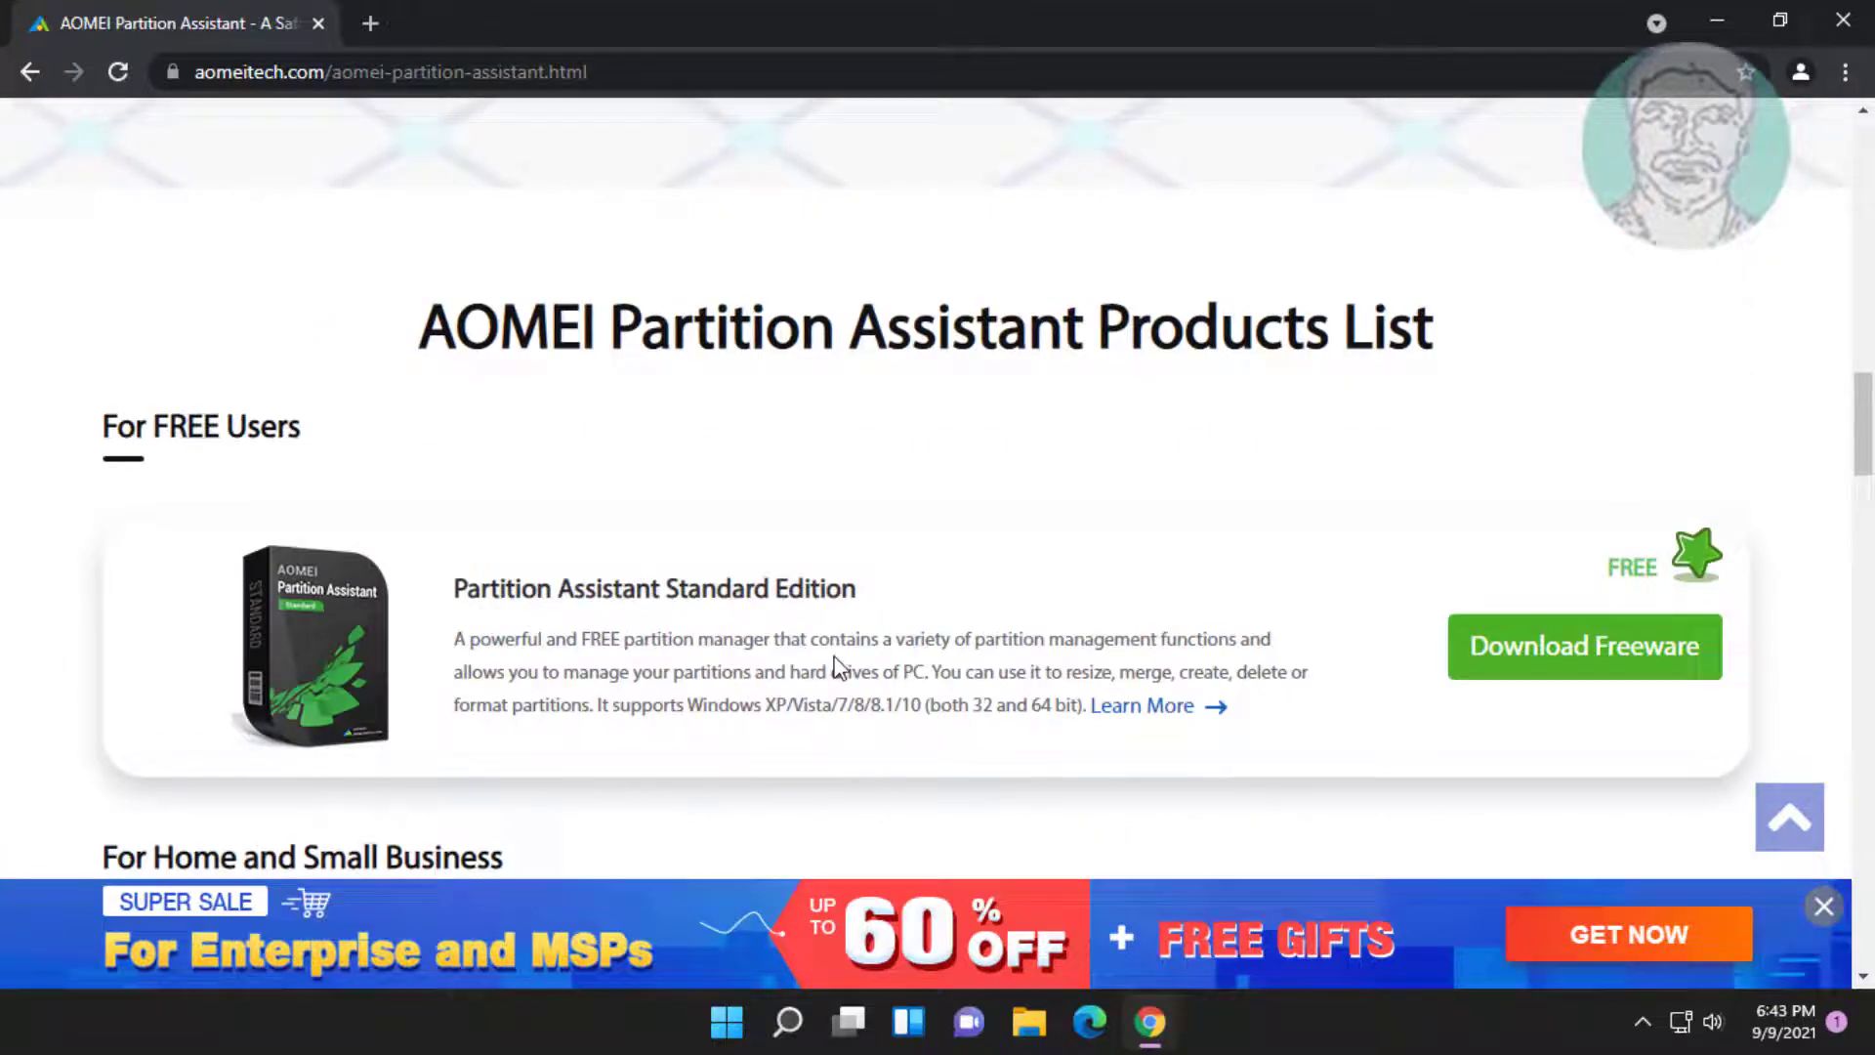
- Download the free Standard Edition and run the PAssist_Std (1).exe installer
left_click(1579, 649)
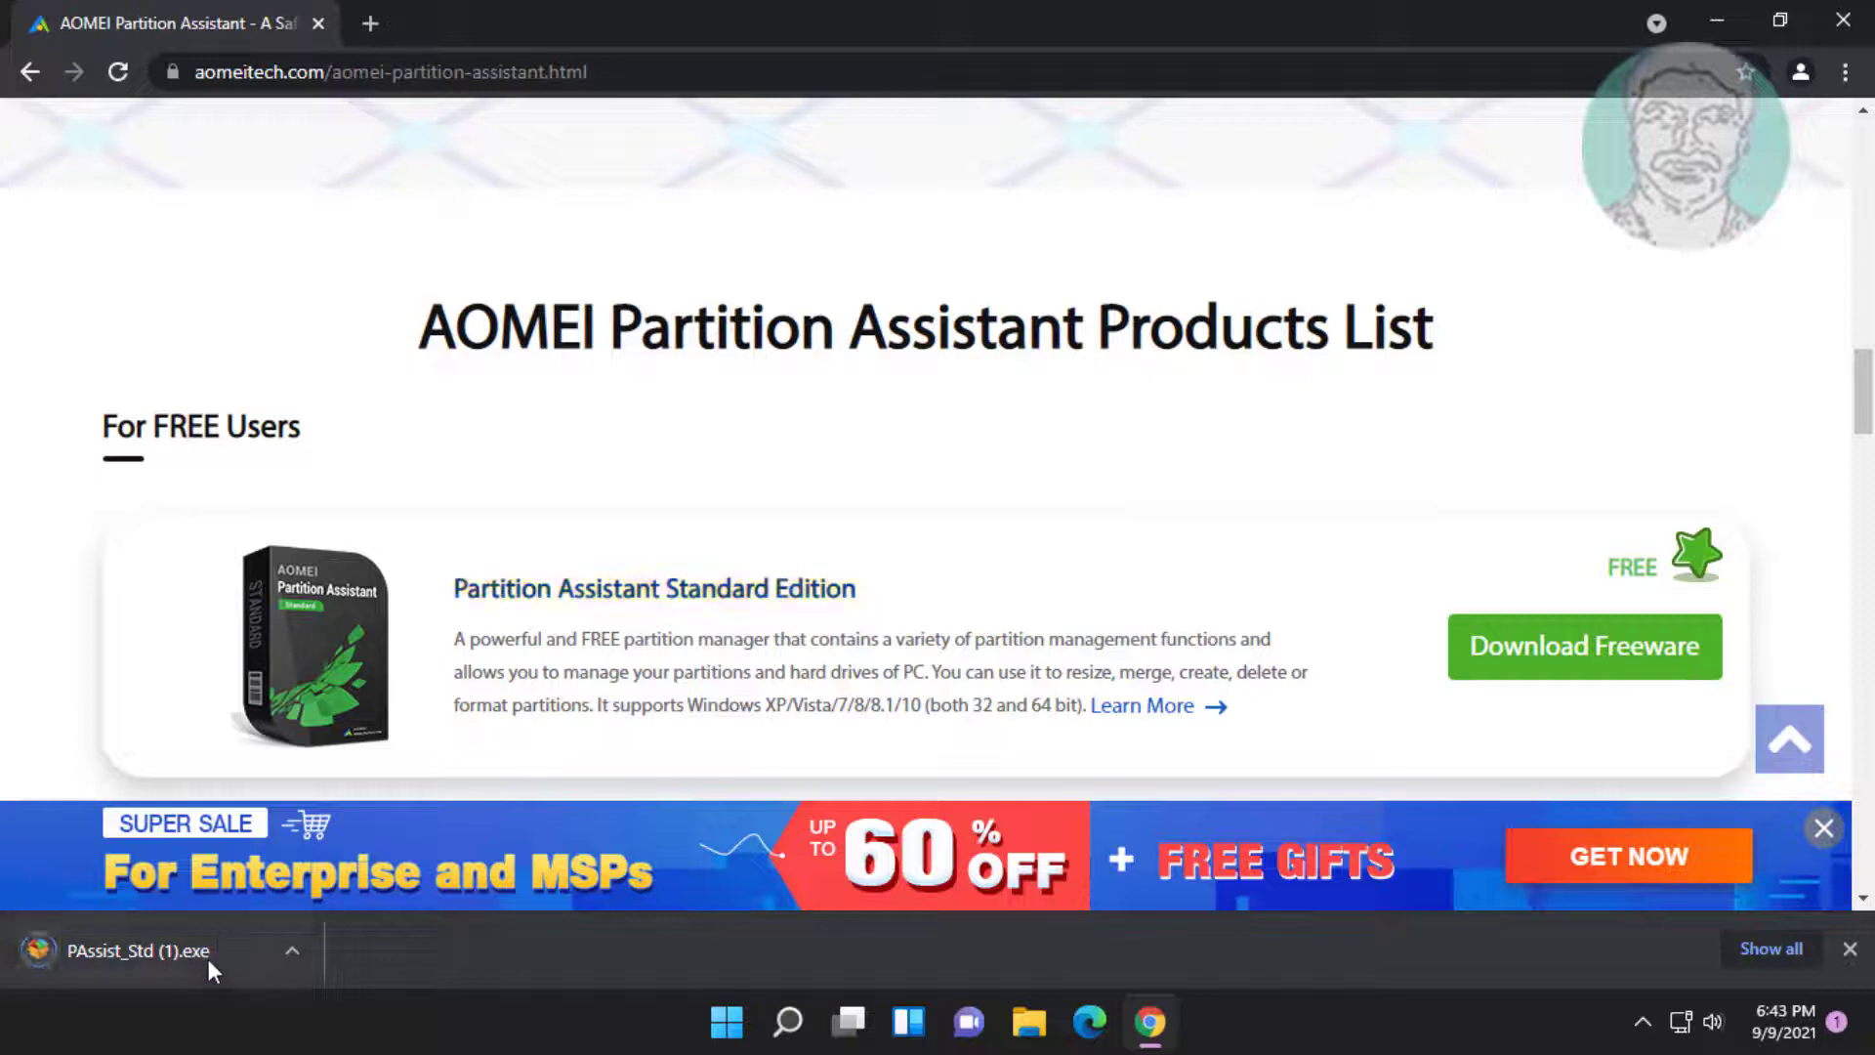
left_click(121, 965)
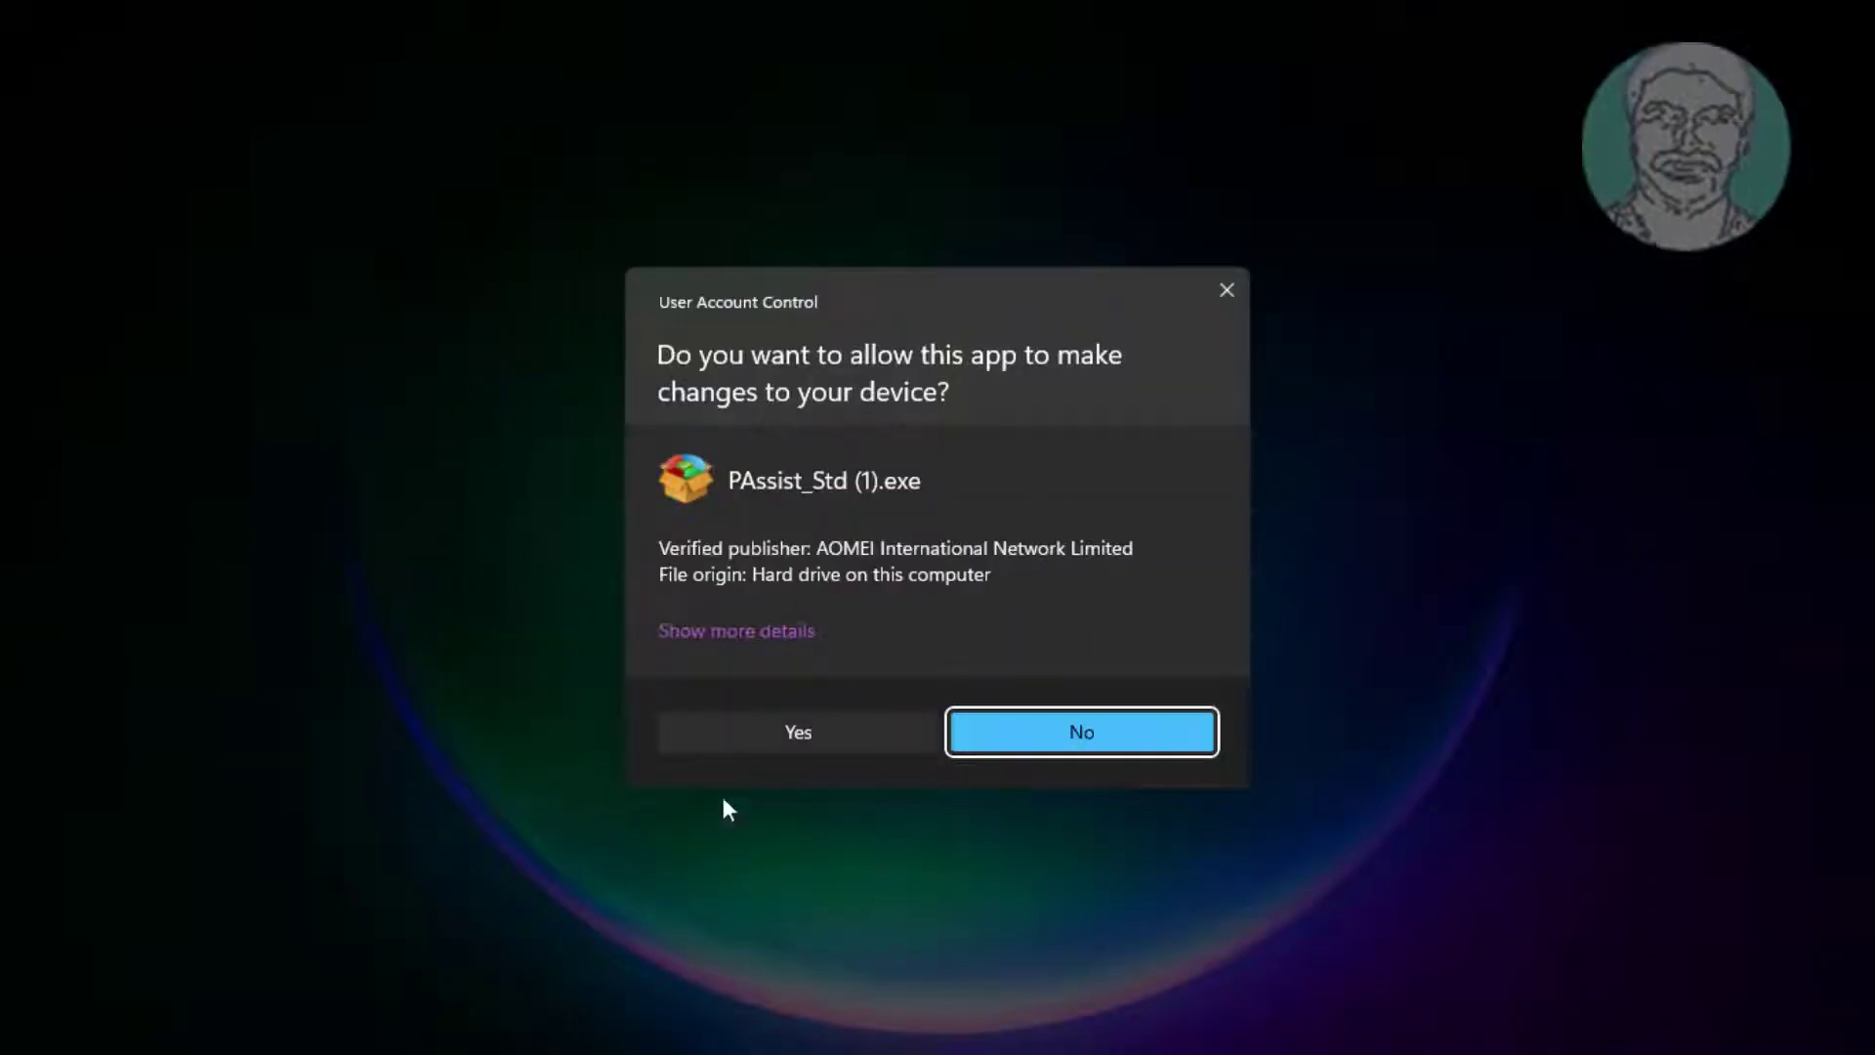
- Install Partition Assistant Standard, skipping the Pro upgrade and declining the improvement program
left_click(863, 747)
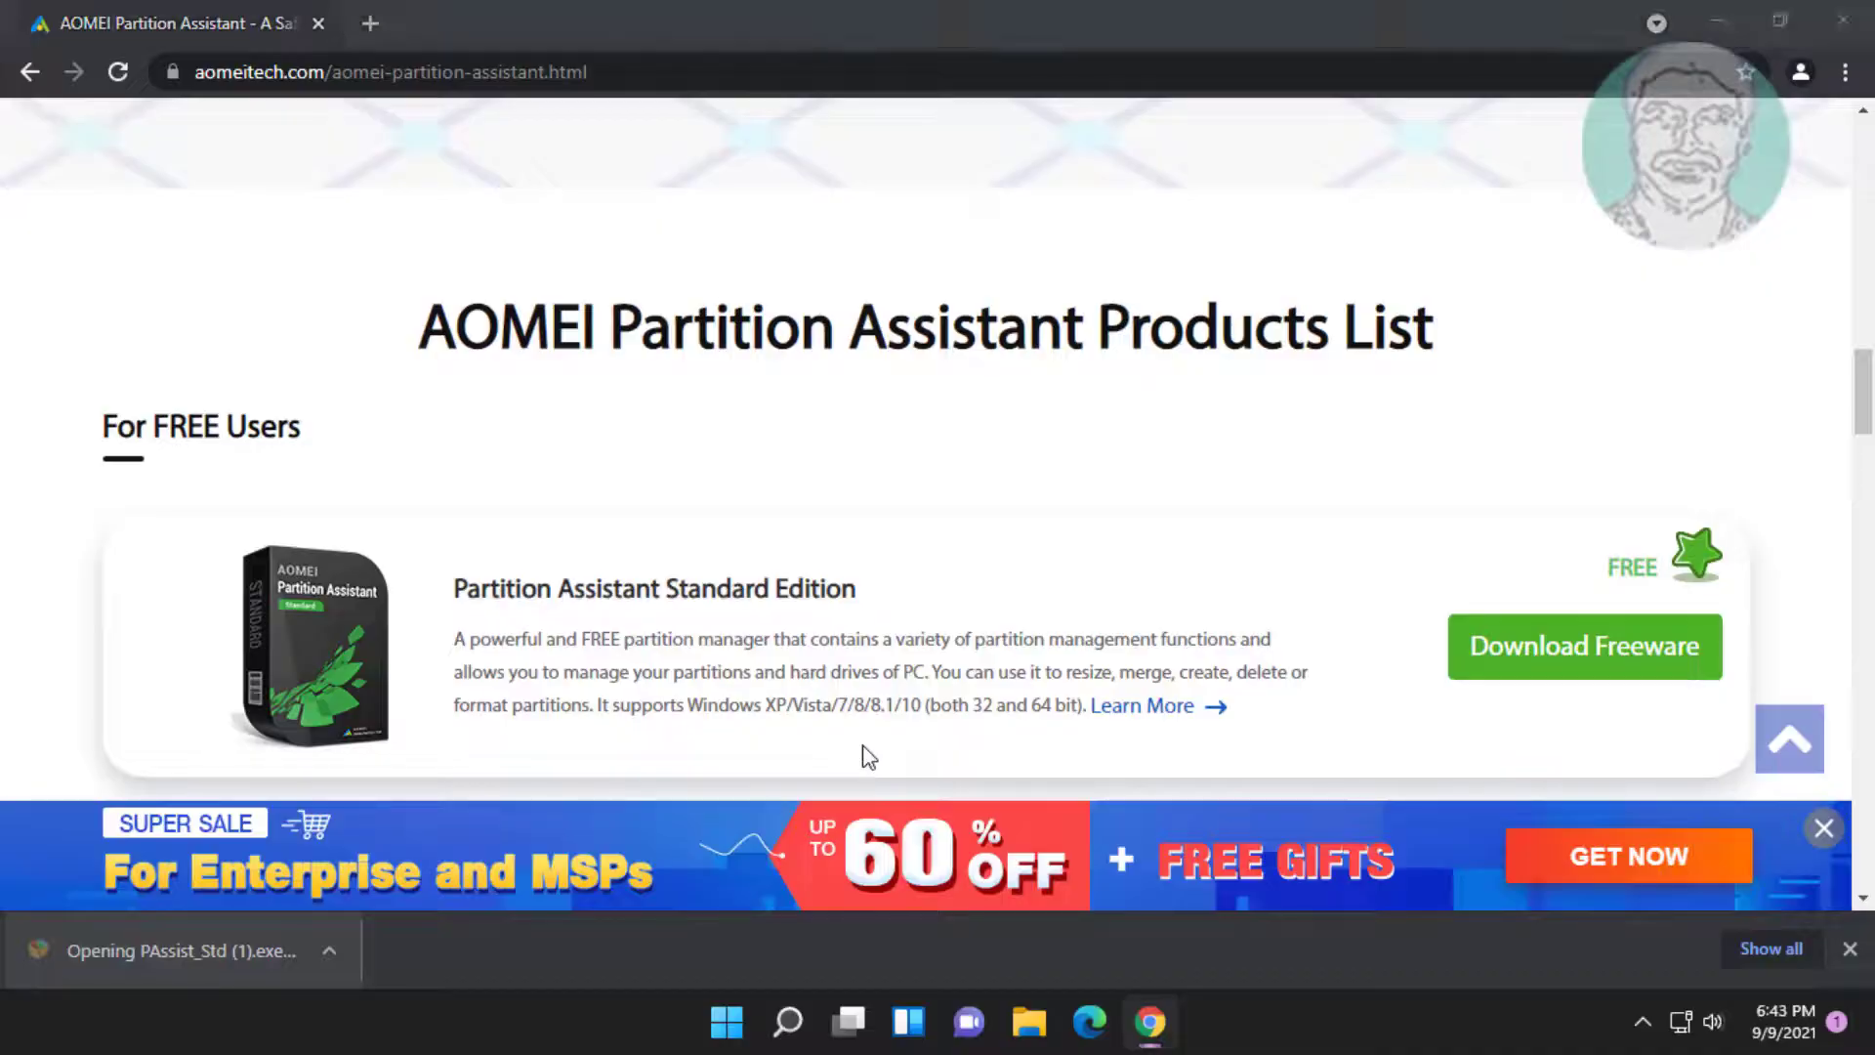
left_click(1728, 30)
left_click(974, 570)
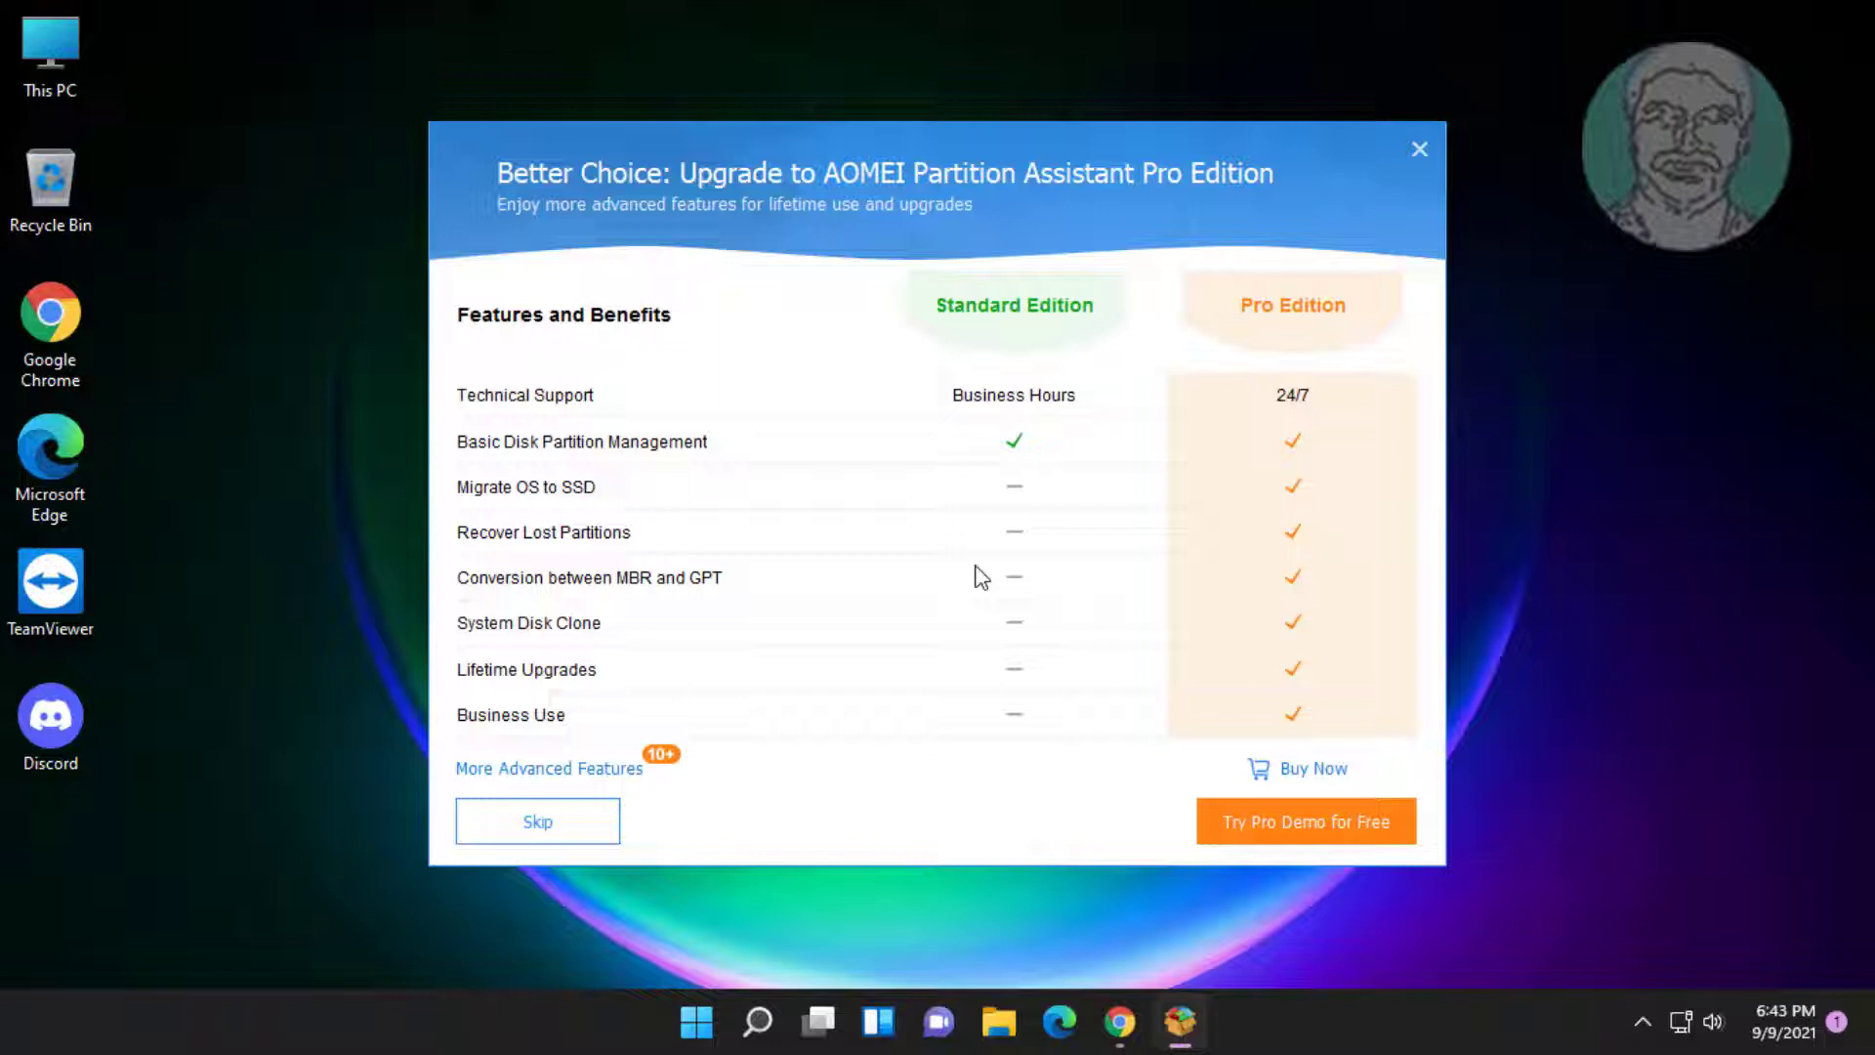
left_click(546, 833)
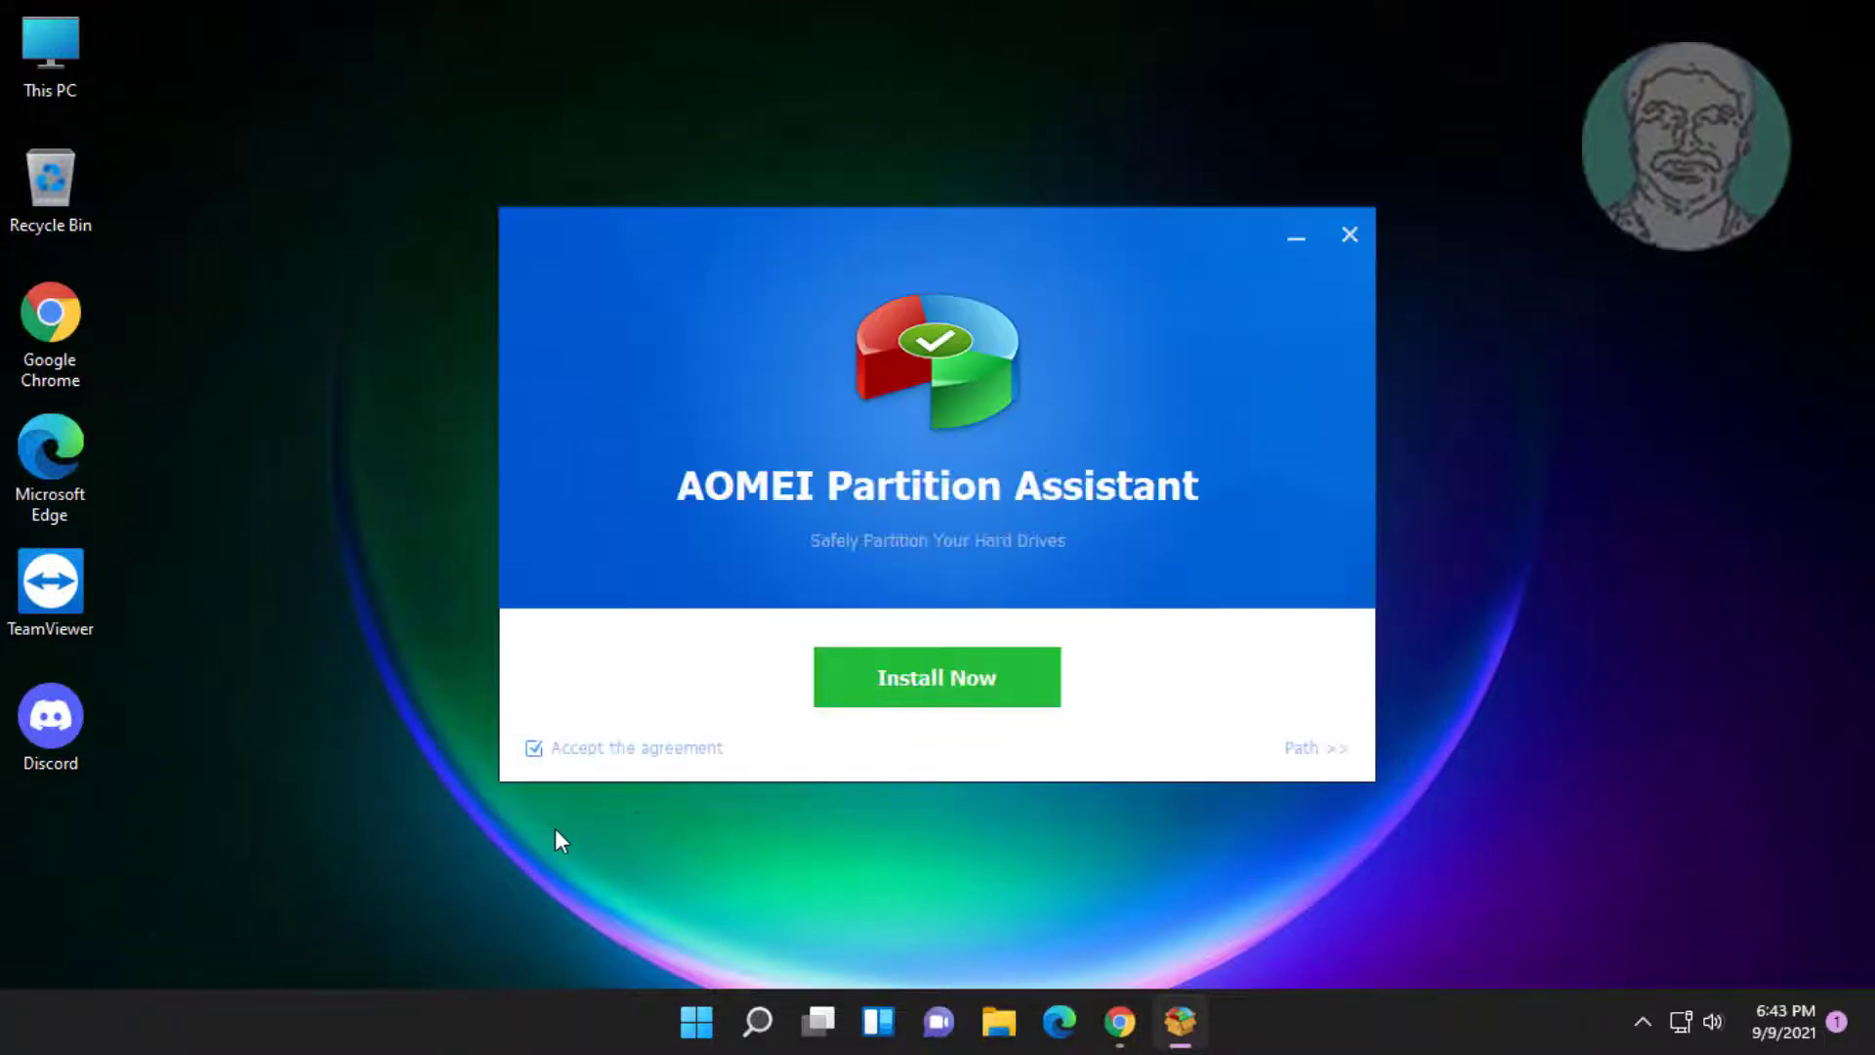
left_click(925, 676)
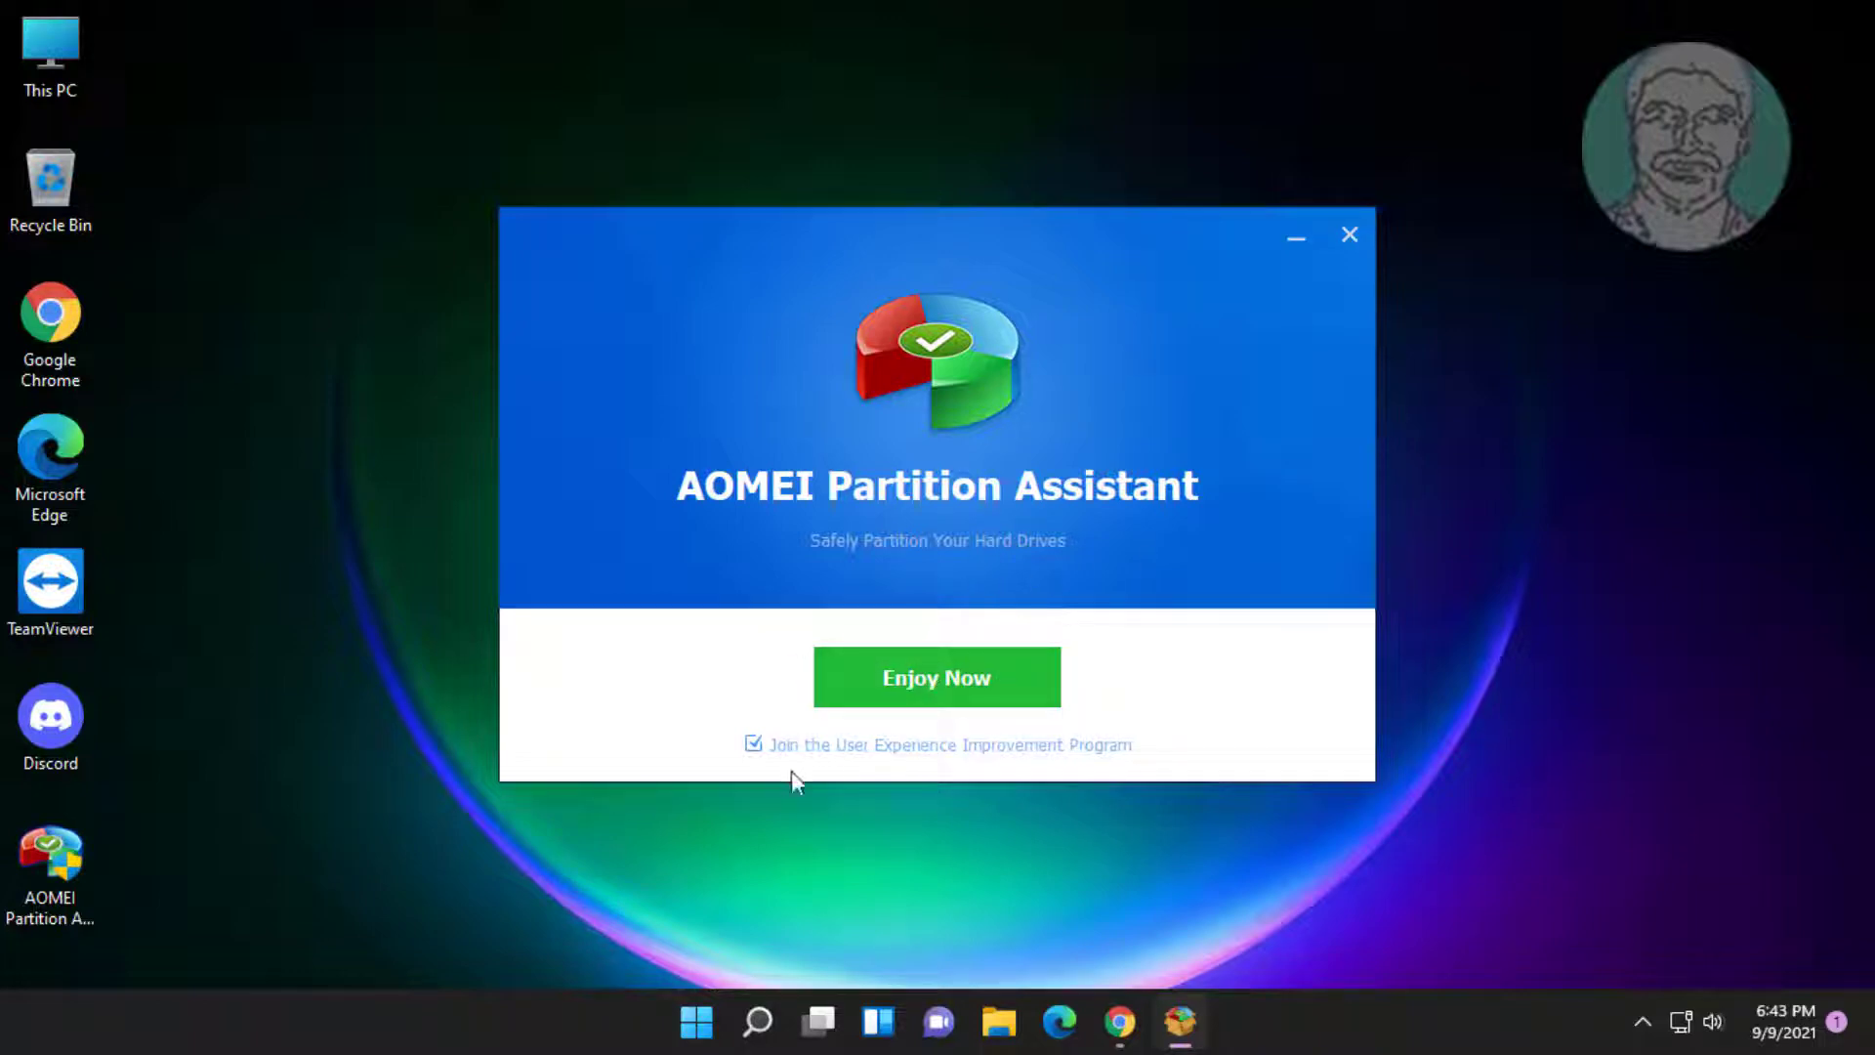
left_click(753, 745)
left_click(917, 698)
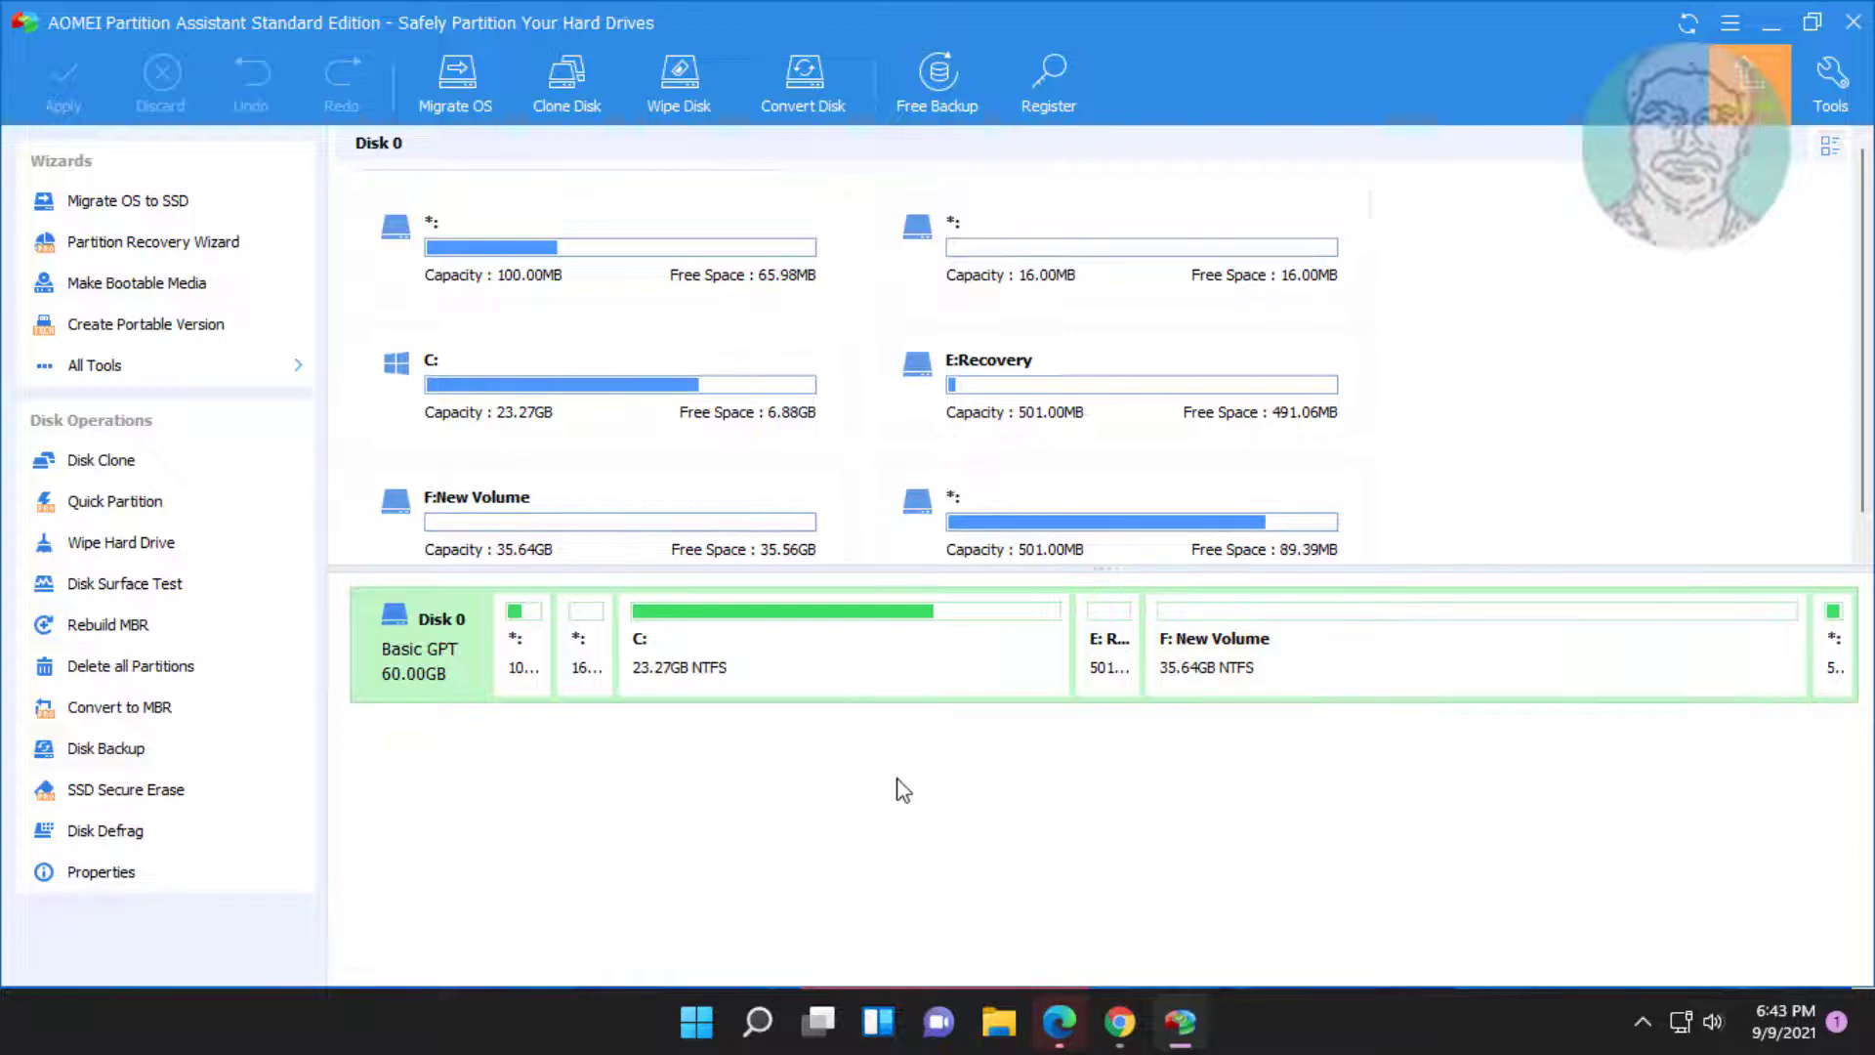
- Open Resize/Move Partition for the 23.27 GB C: partition
left_click(752, 655)
right_click(751, 656)
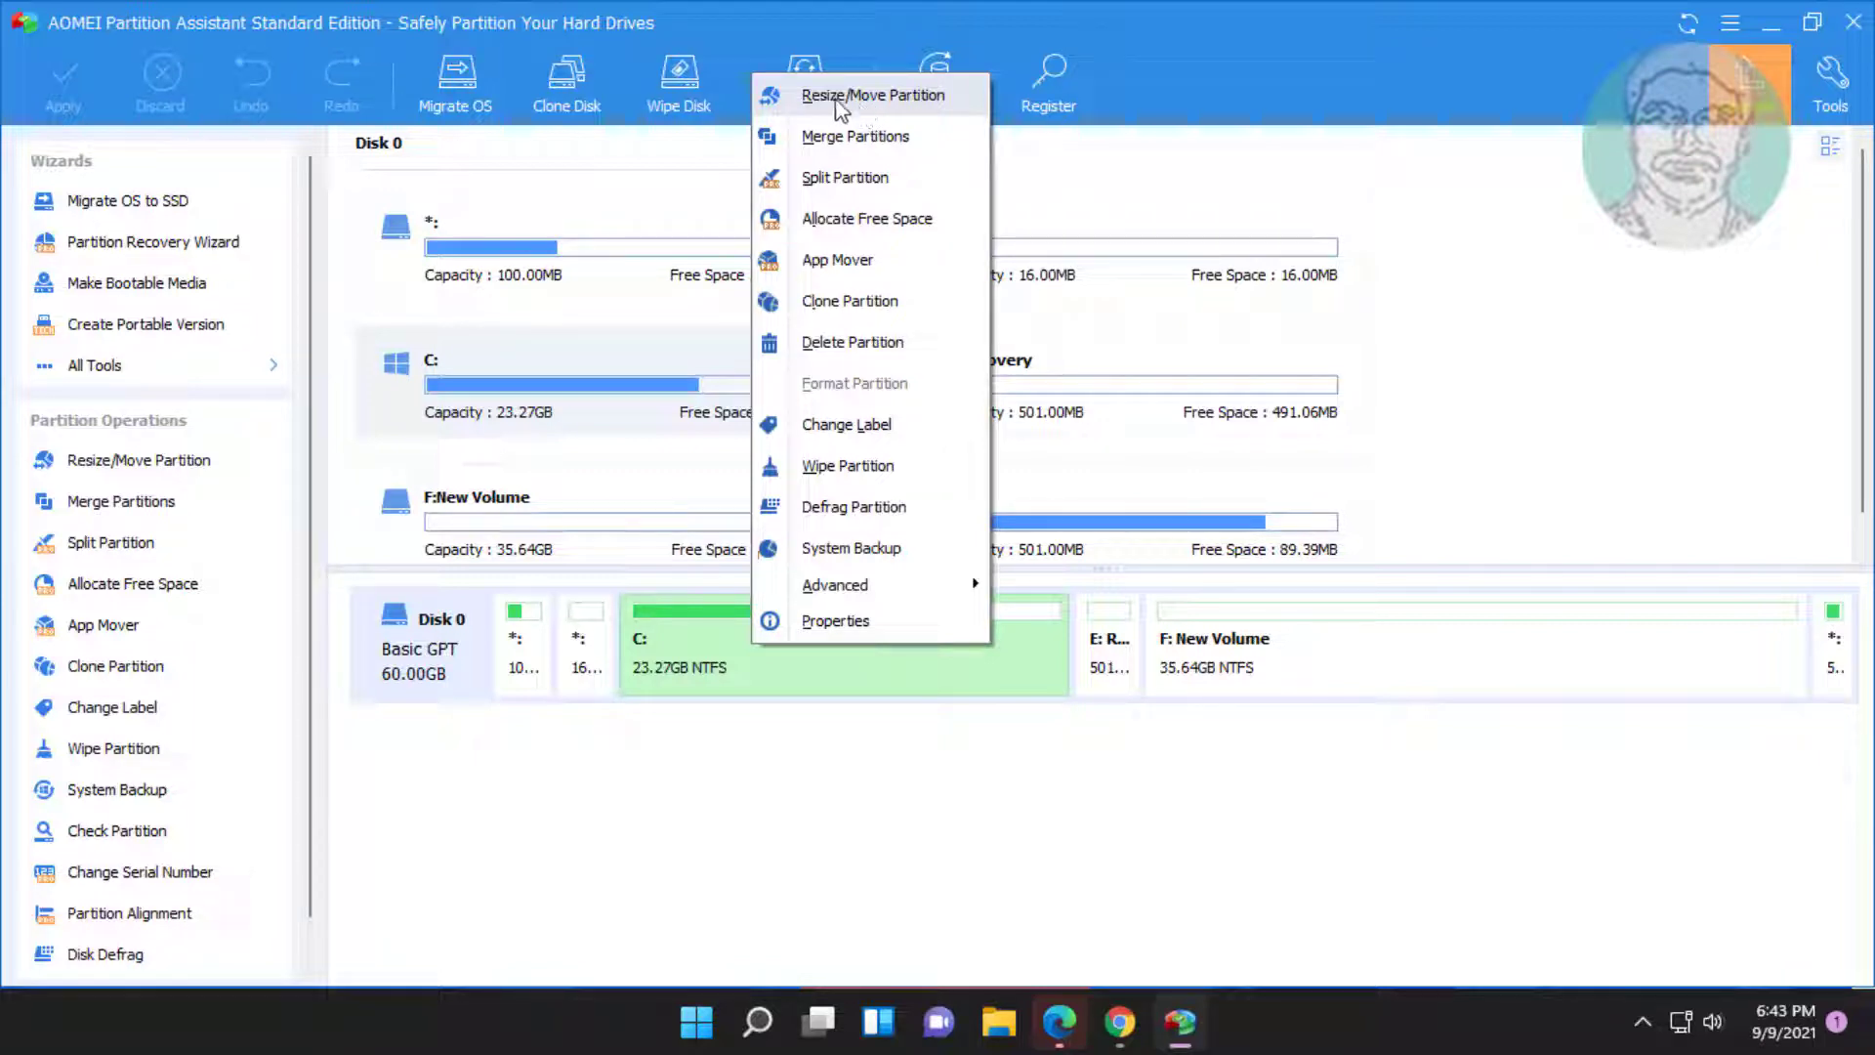
left_click(835, 99)
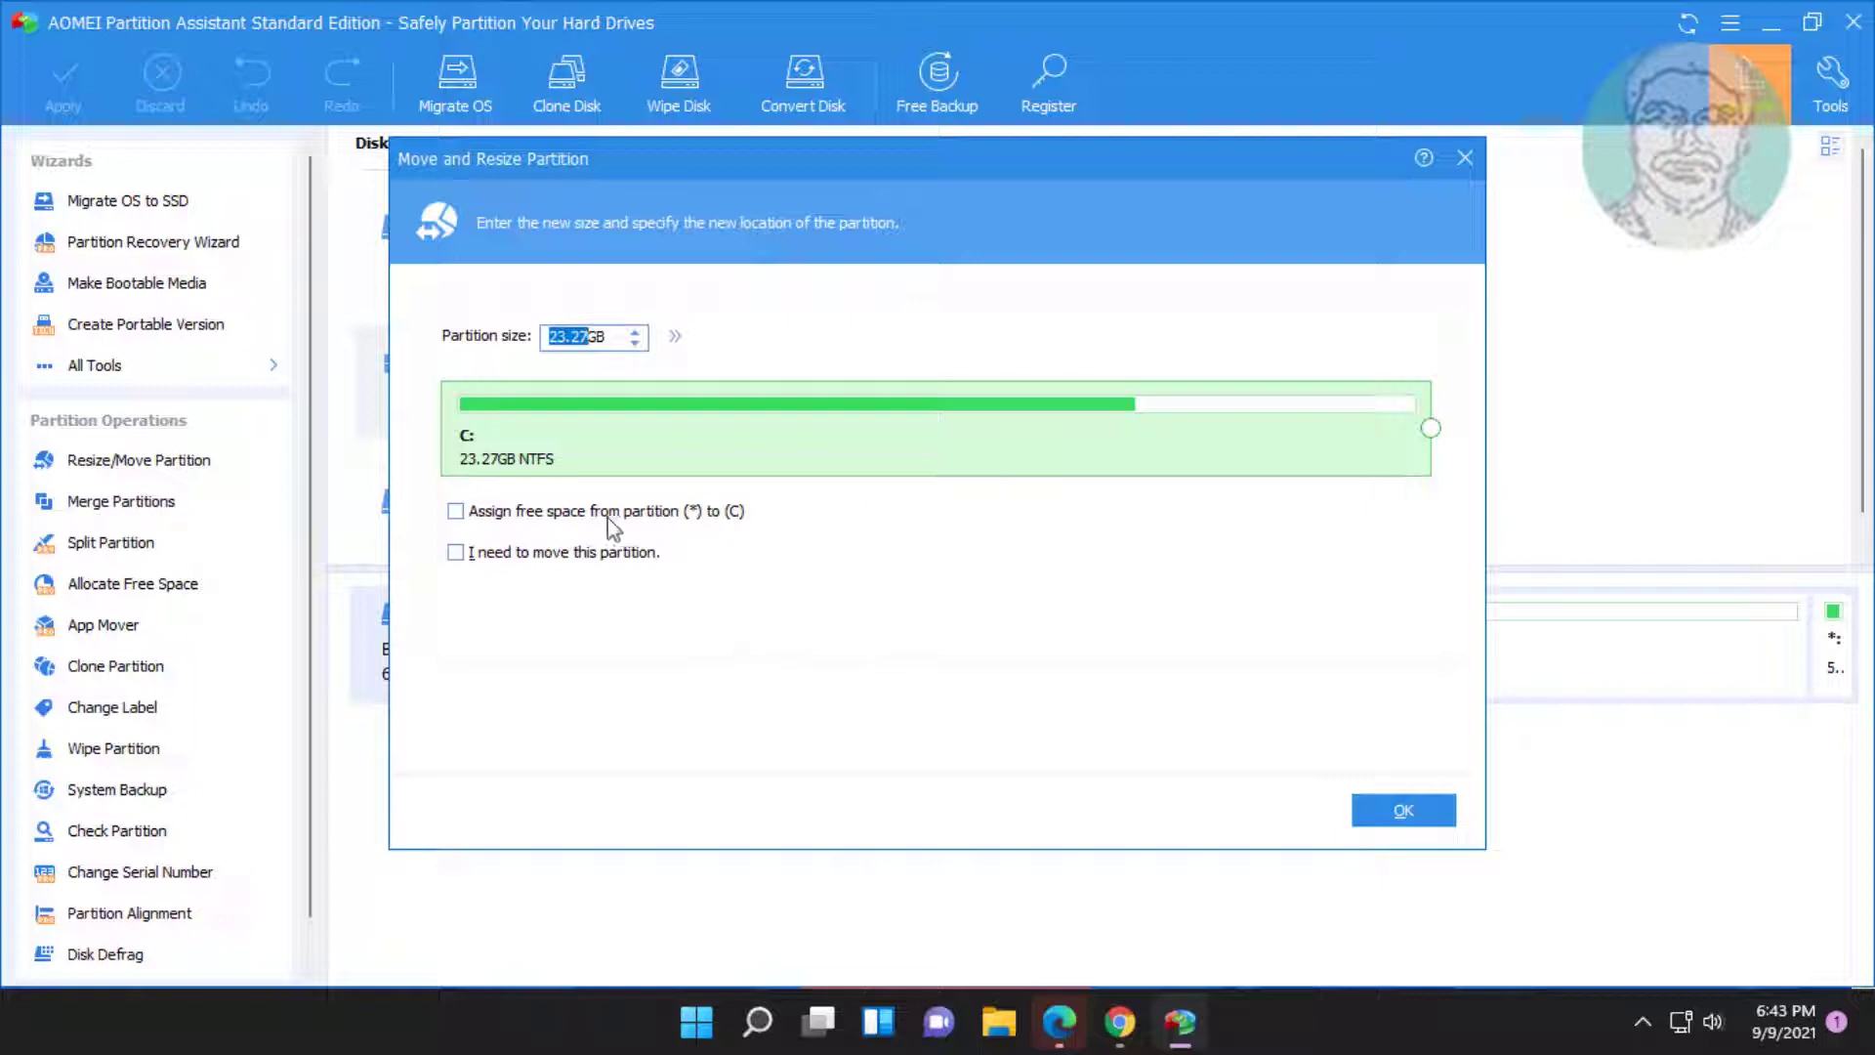
- Queue C: to grow to 56.14 GB using free space from F: New Volume
left_click(455, 514)
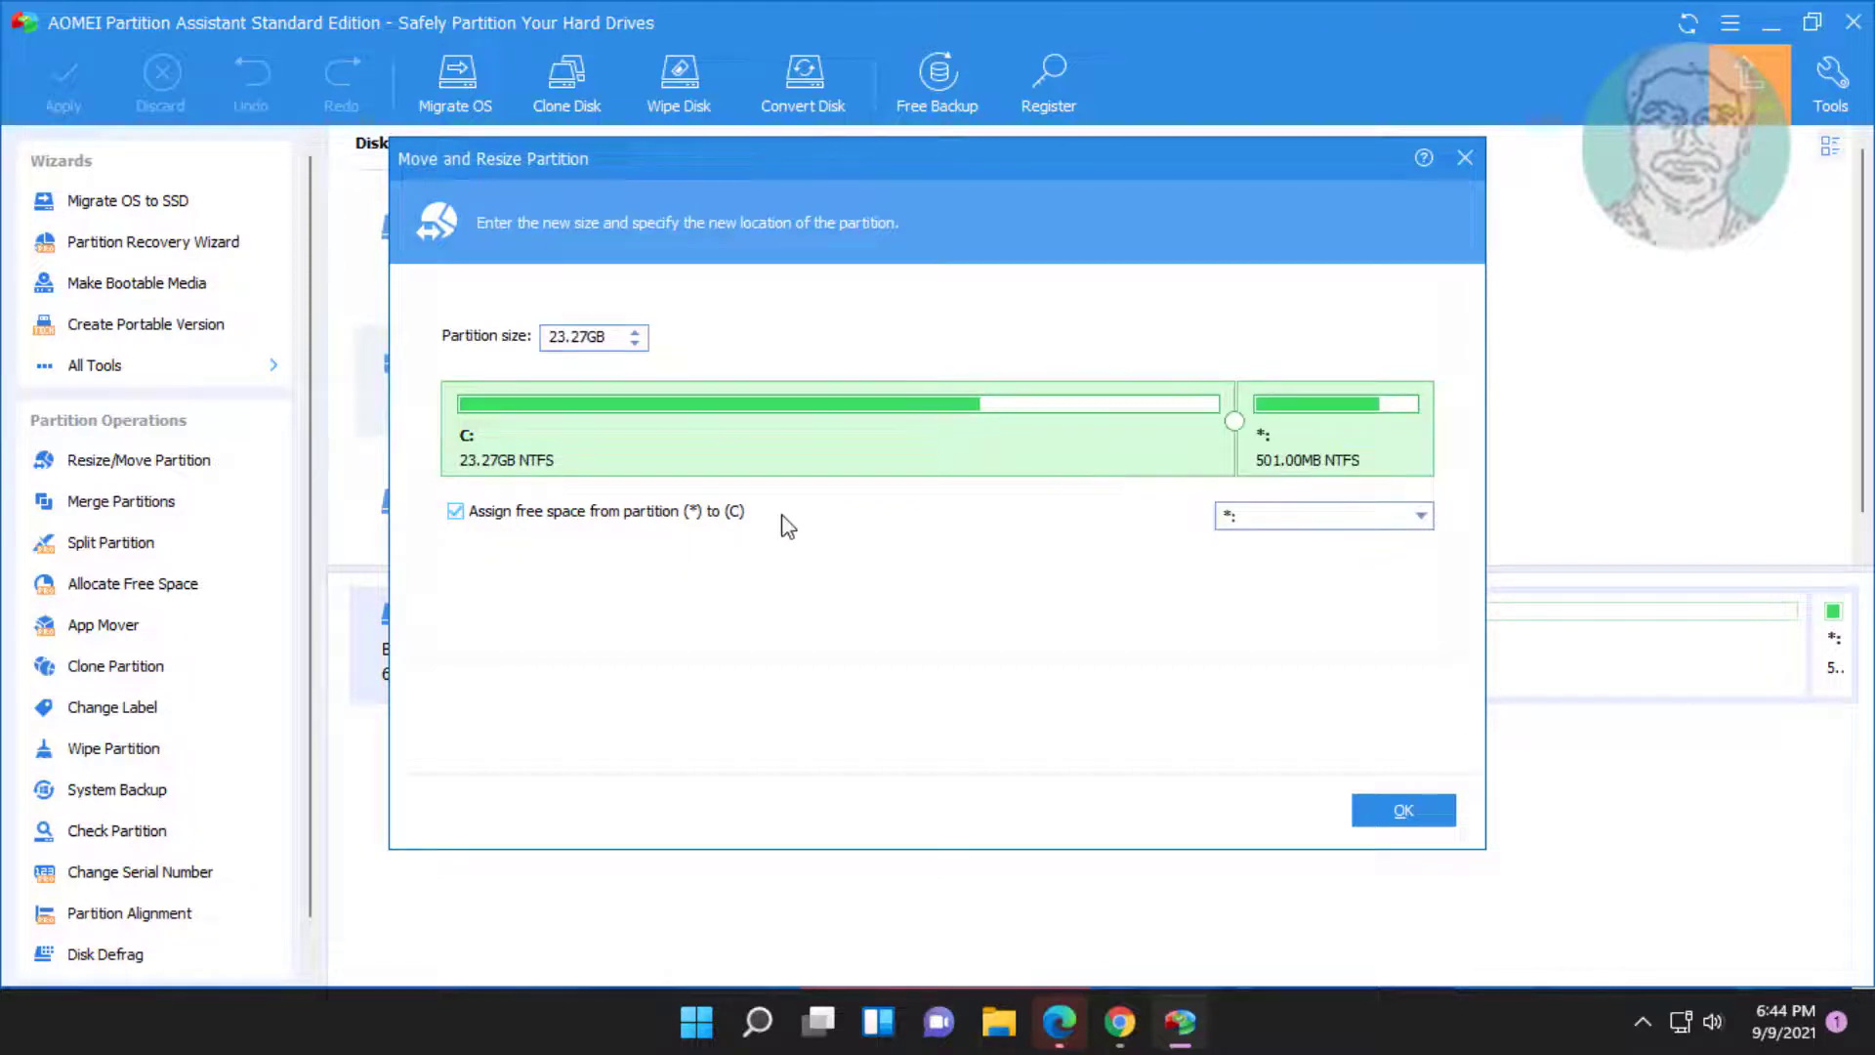
left_click(1425, 524)
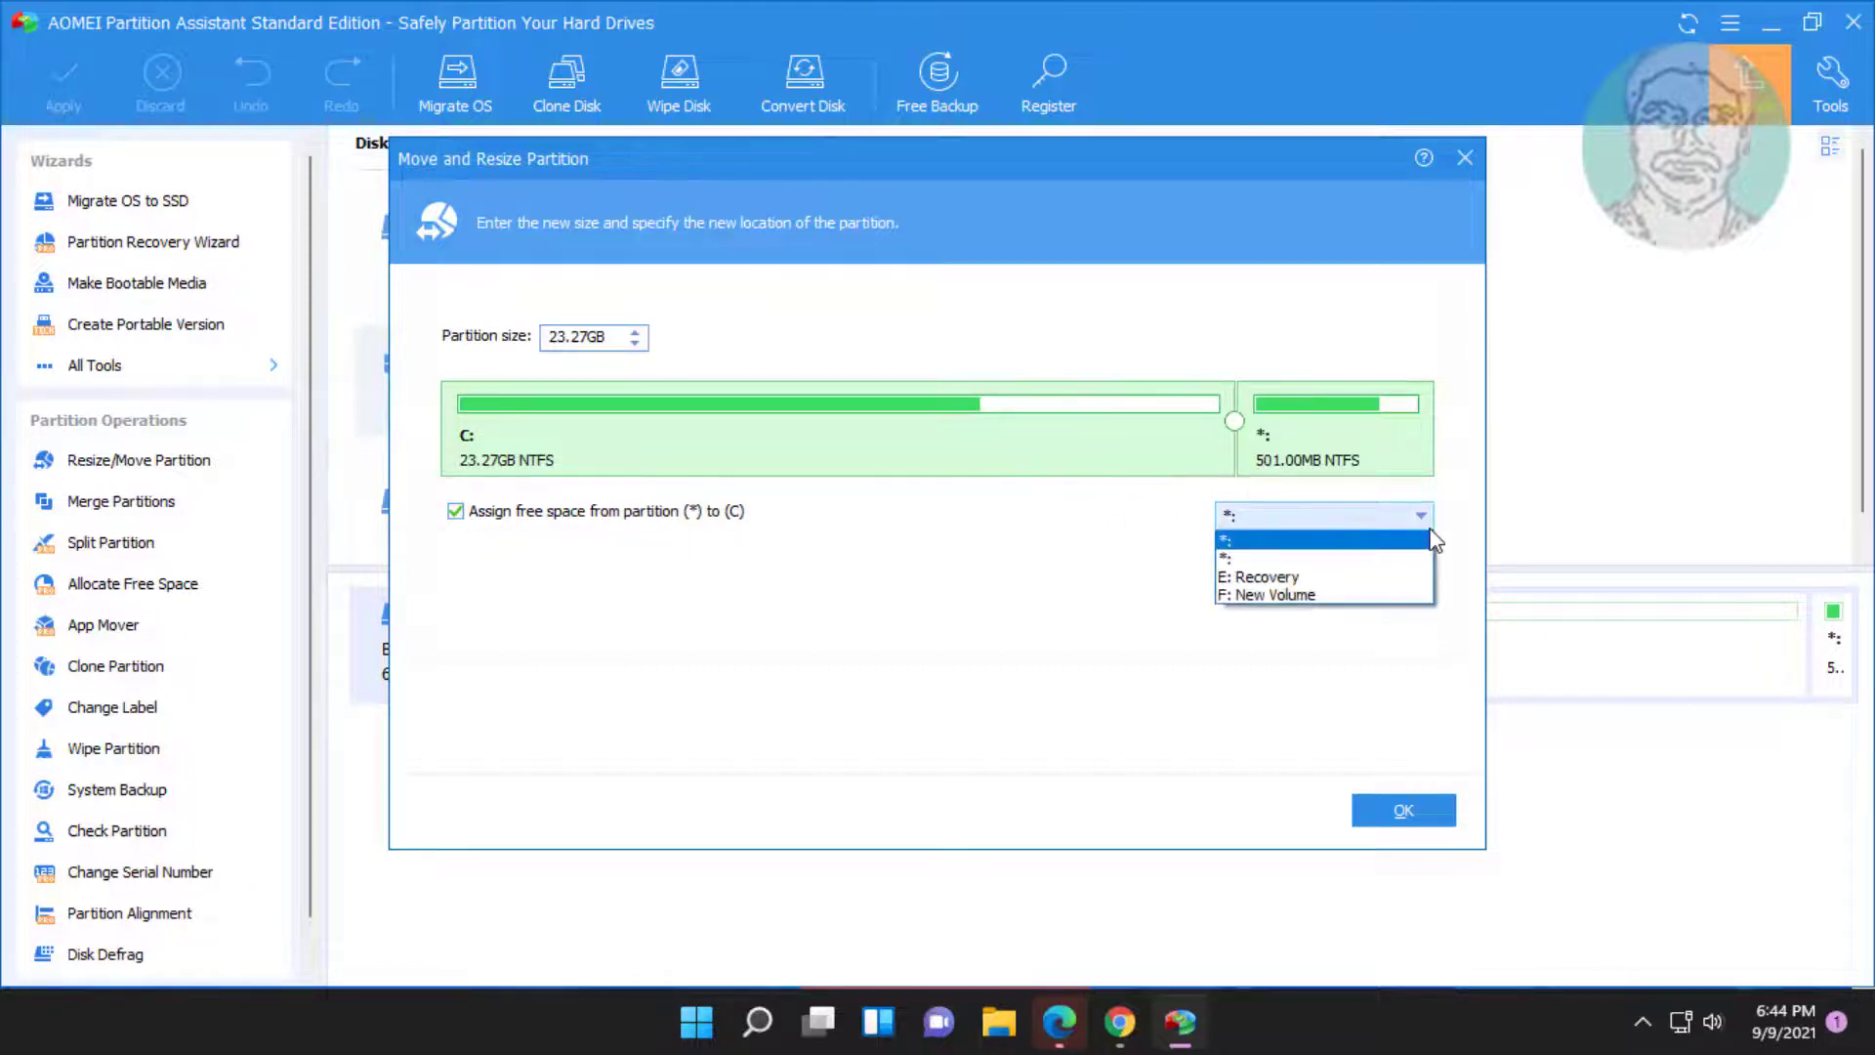
left_click(1274, 598)
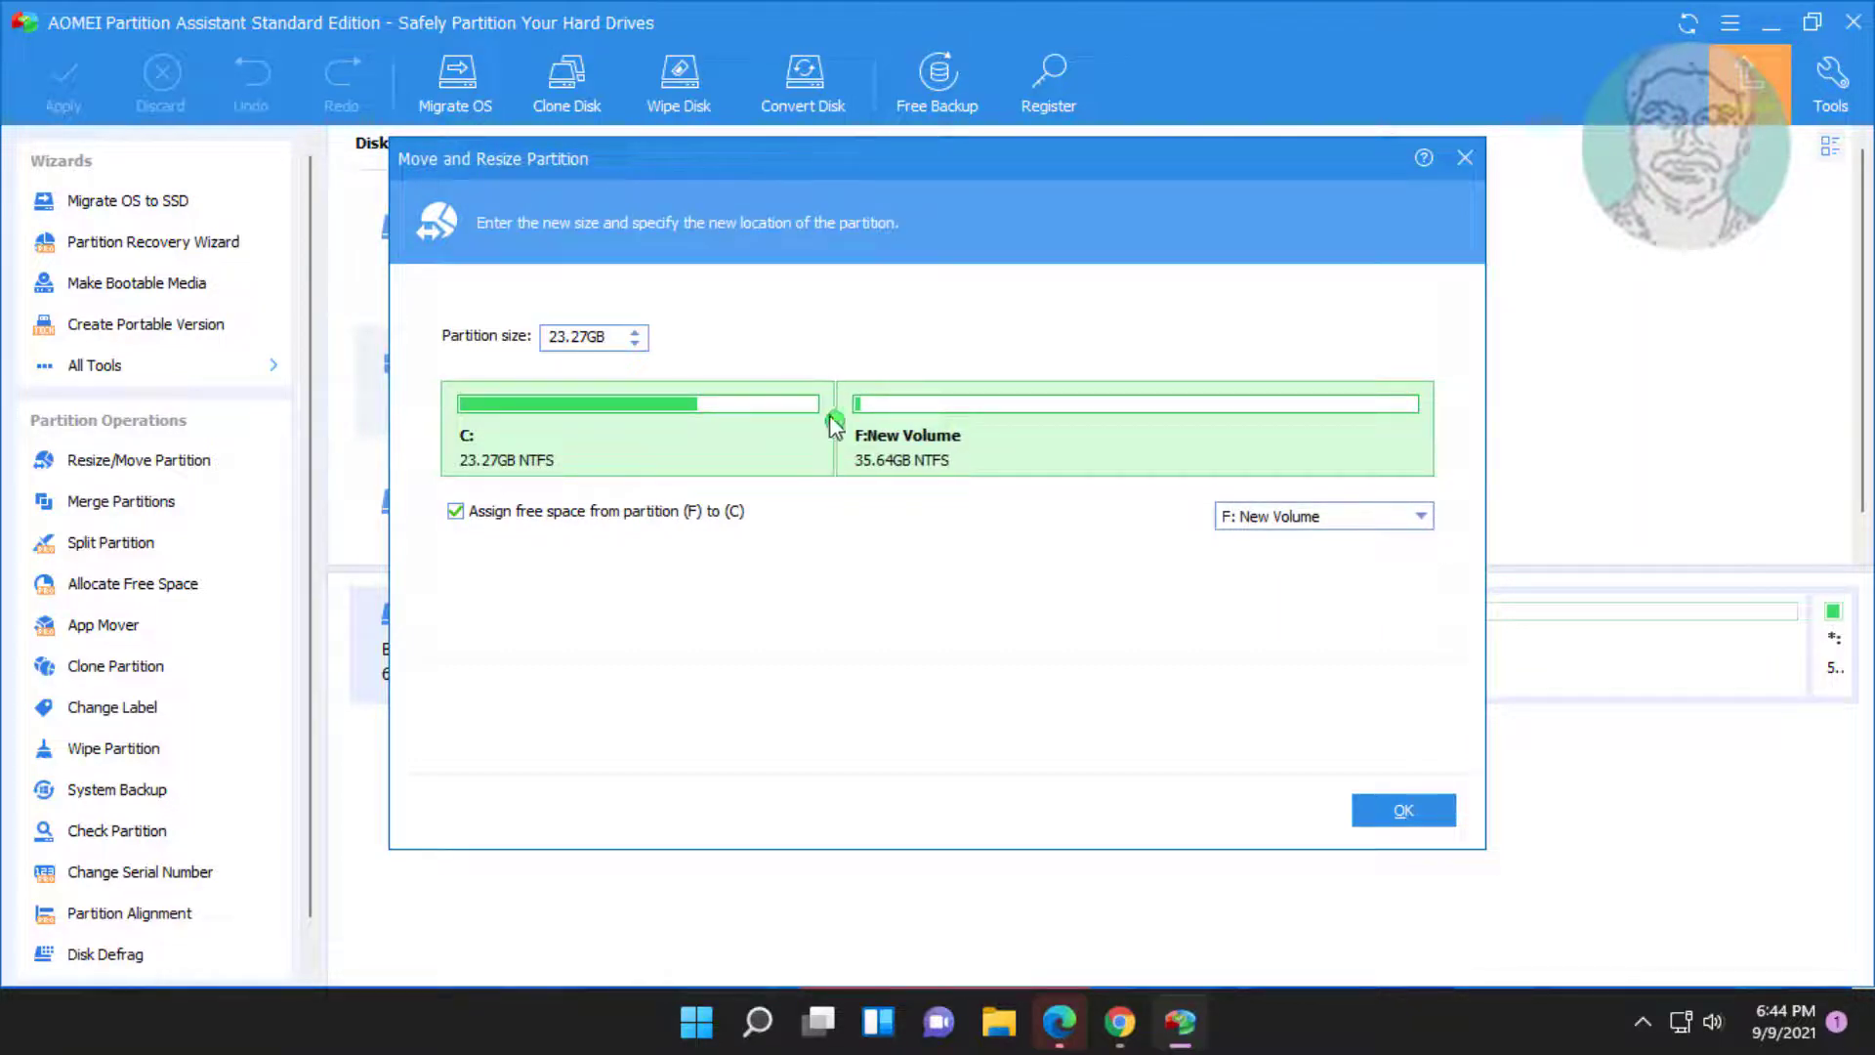
left_click_drag(826, 429, 1451, 426)
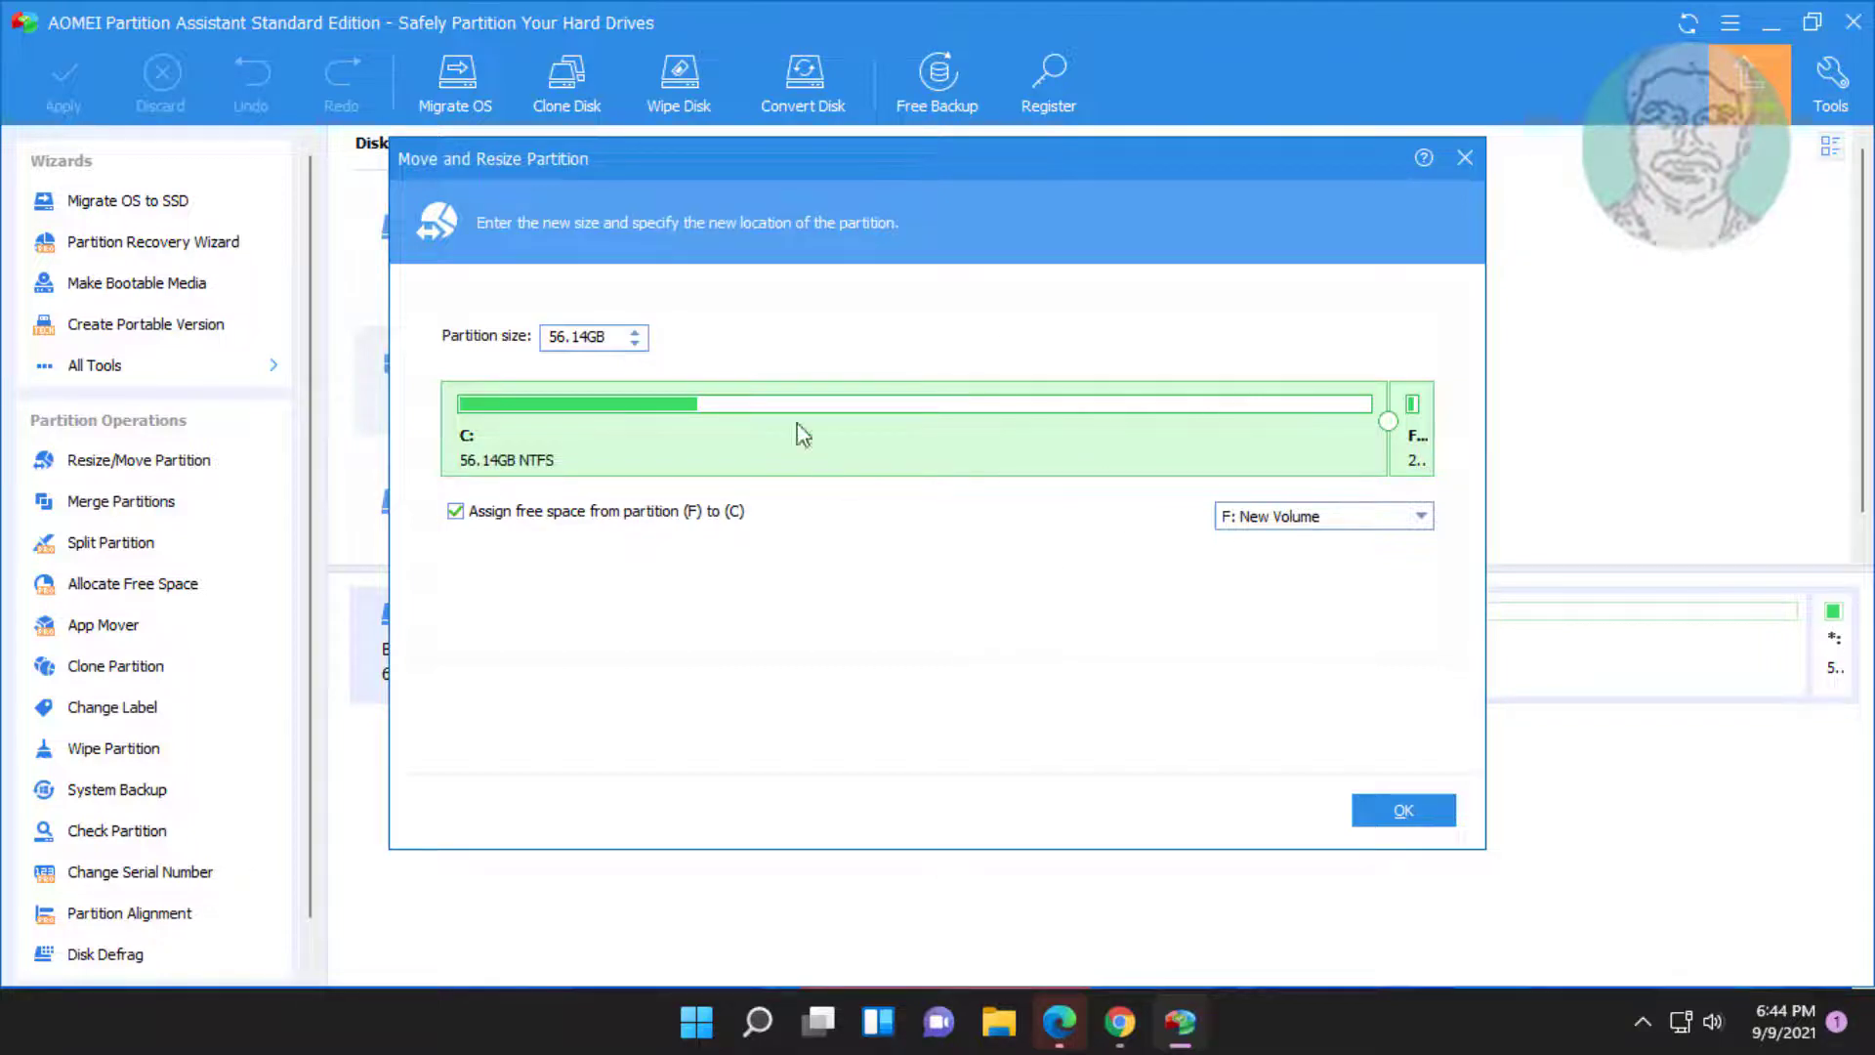
left_click(1401, 815)
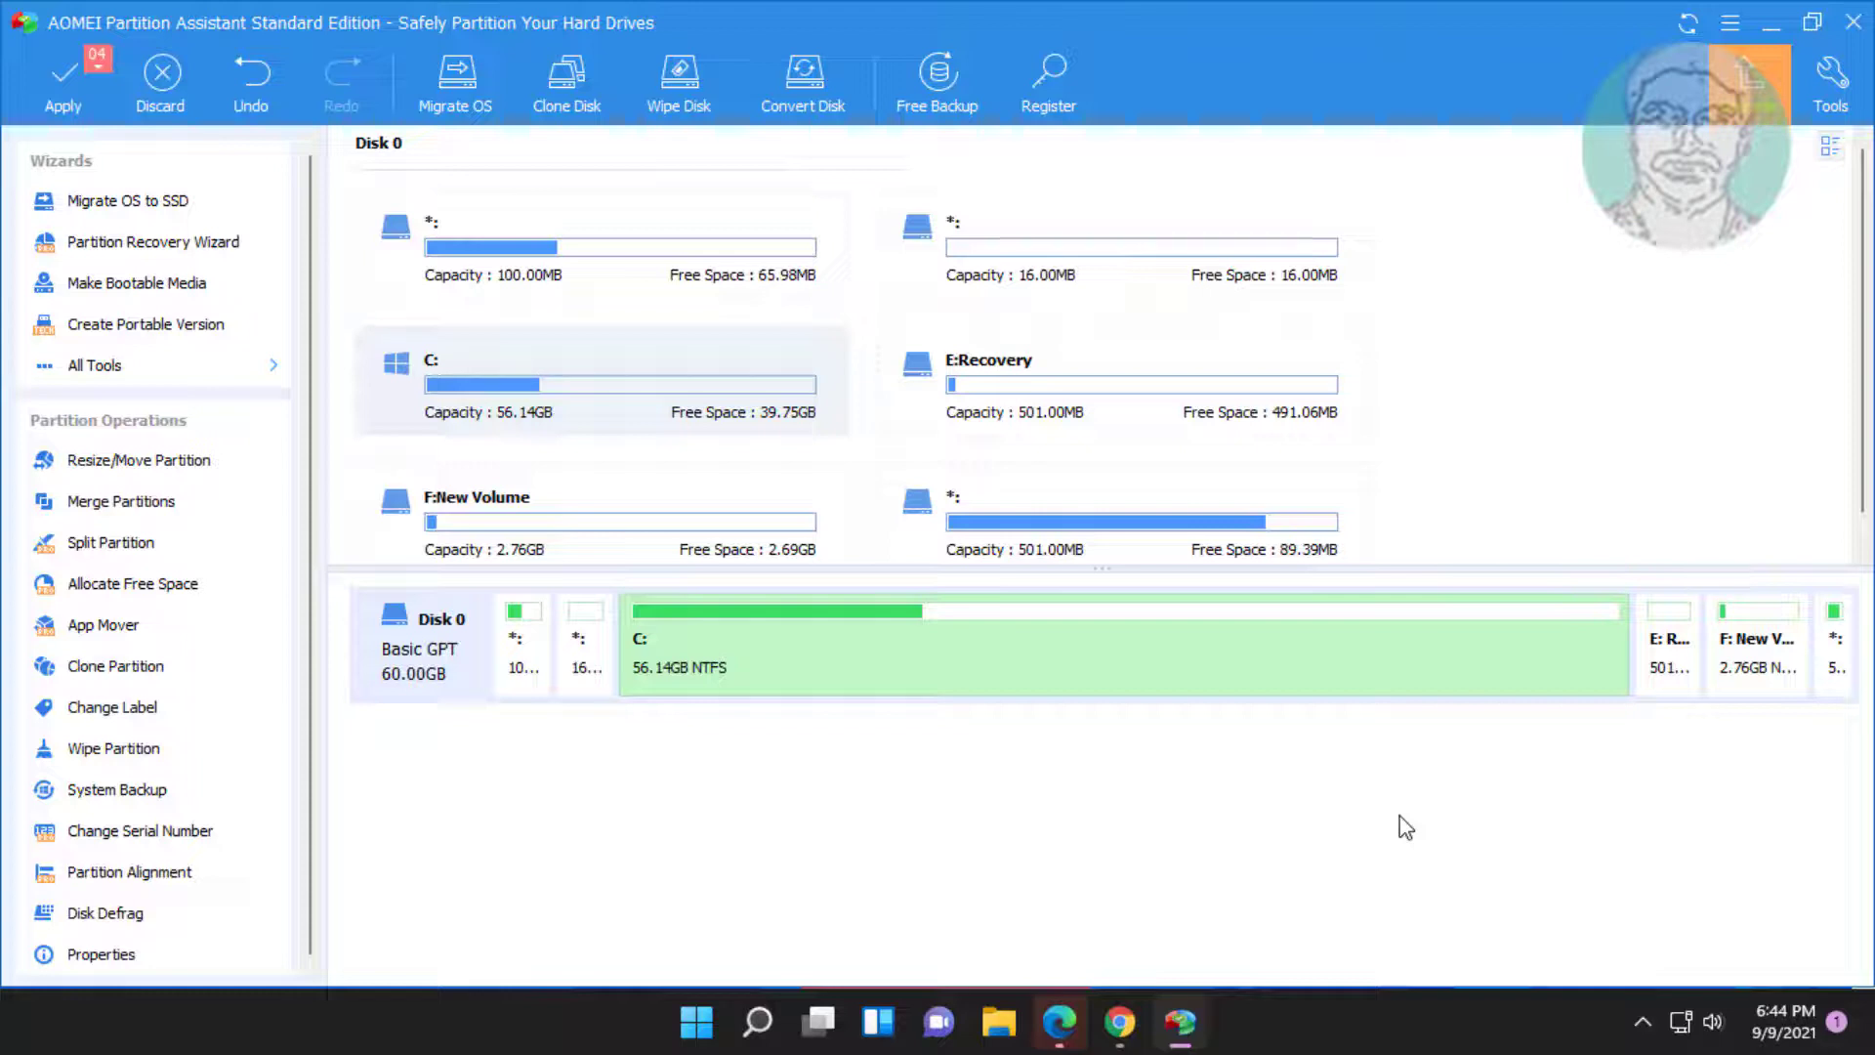
- Apply the queued operations, restarting into Windows PE mode to run them
left_click(75, 65)
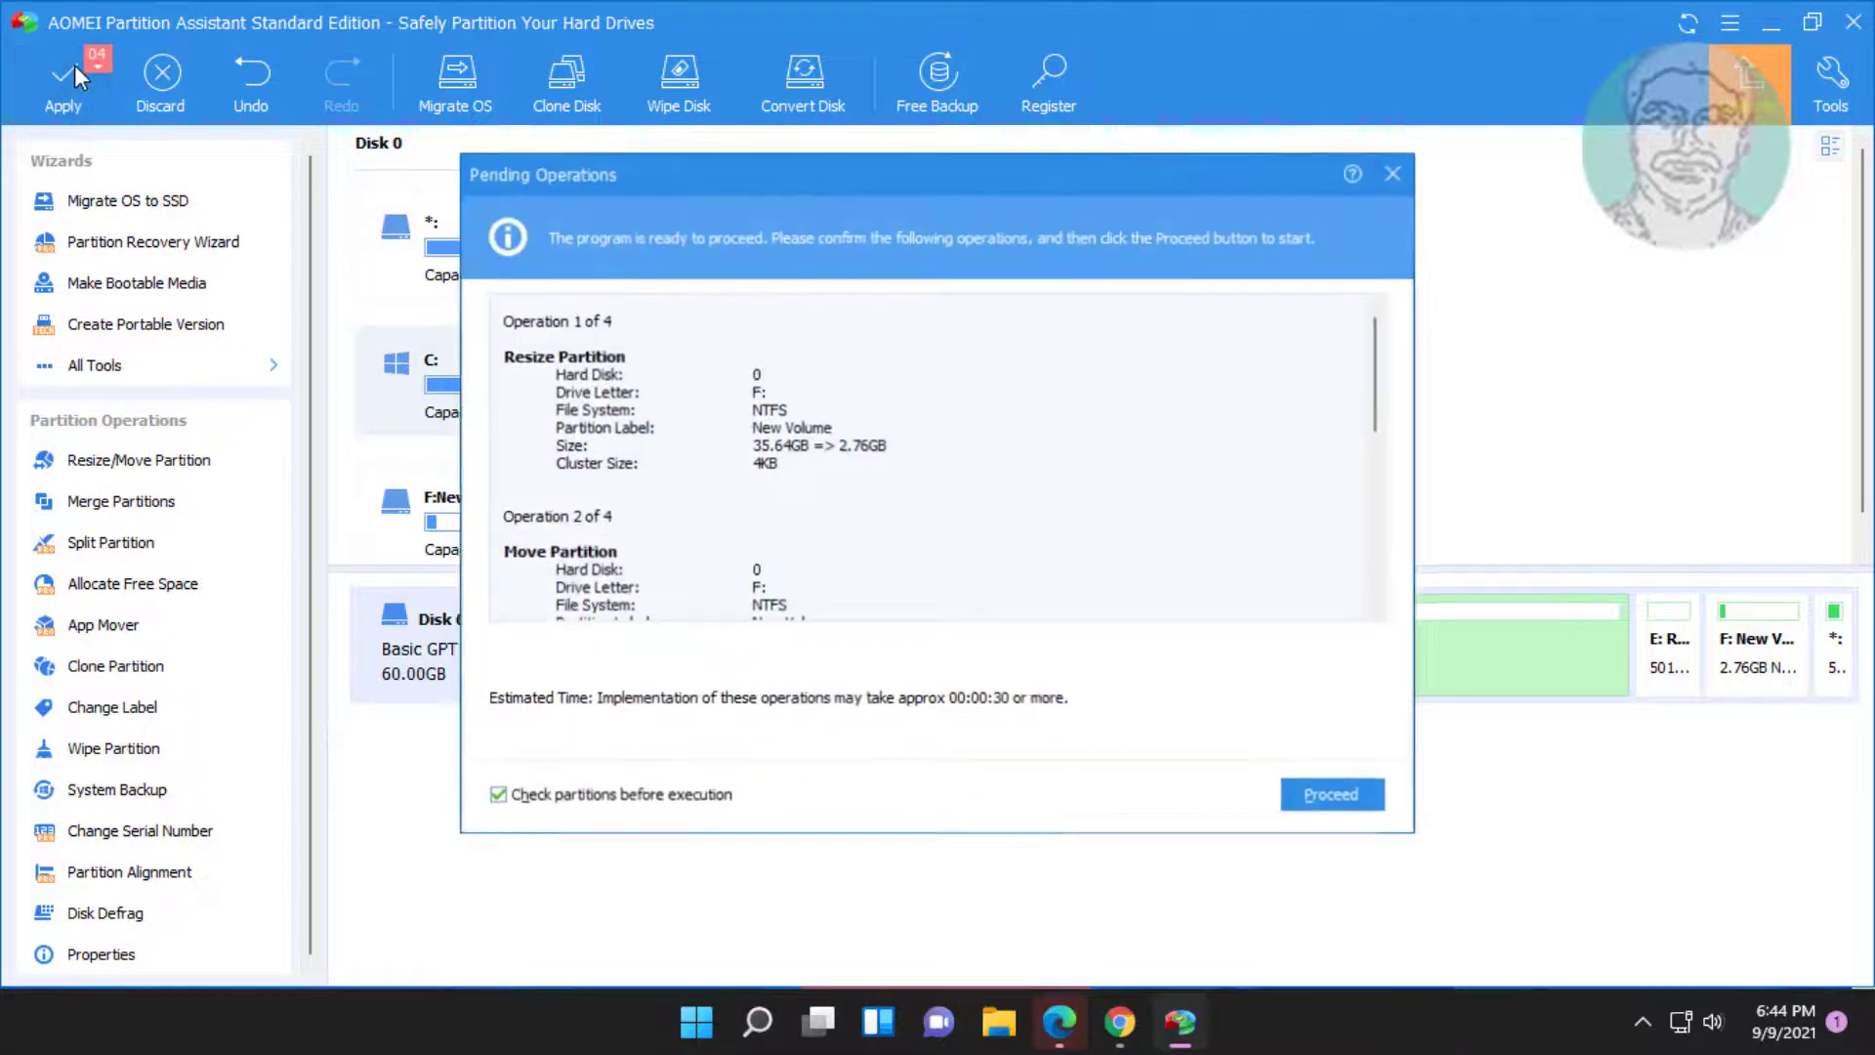
left_click(1326, 799)
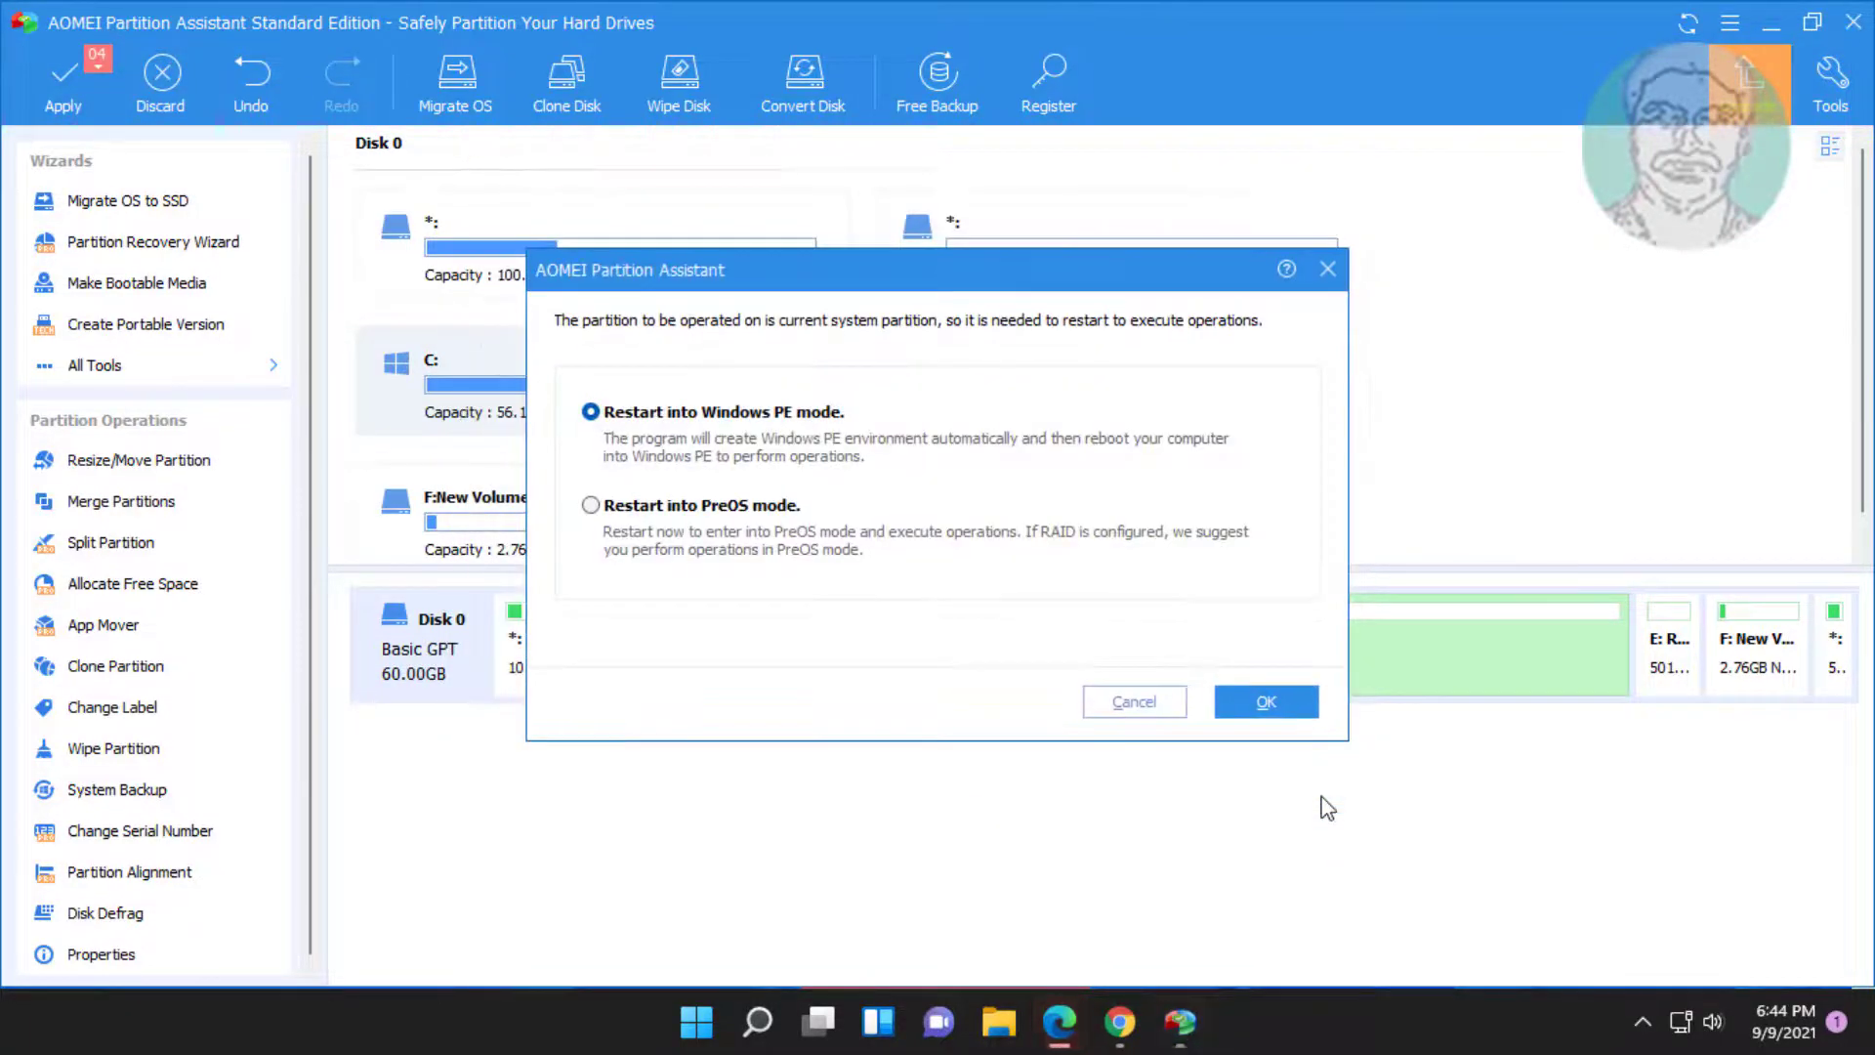
left_click(1265, 702)
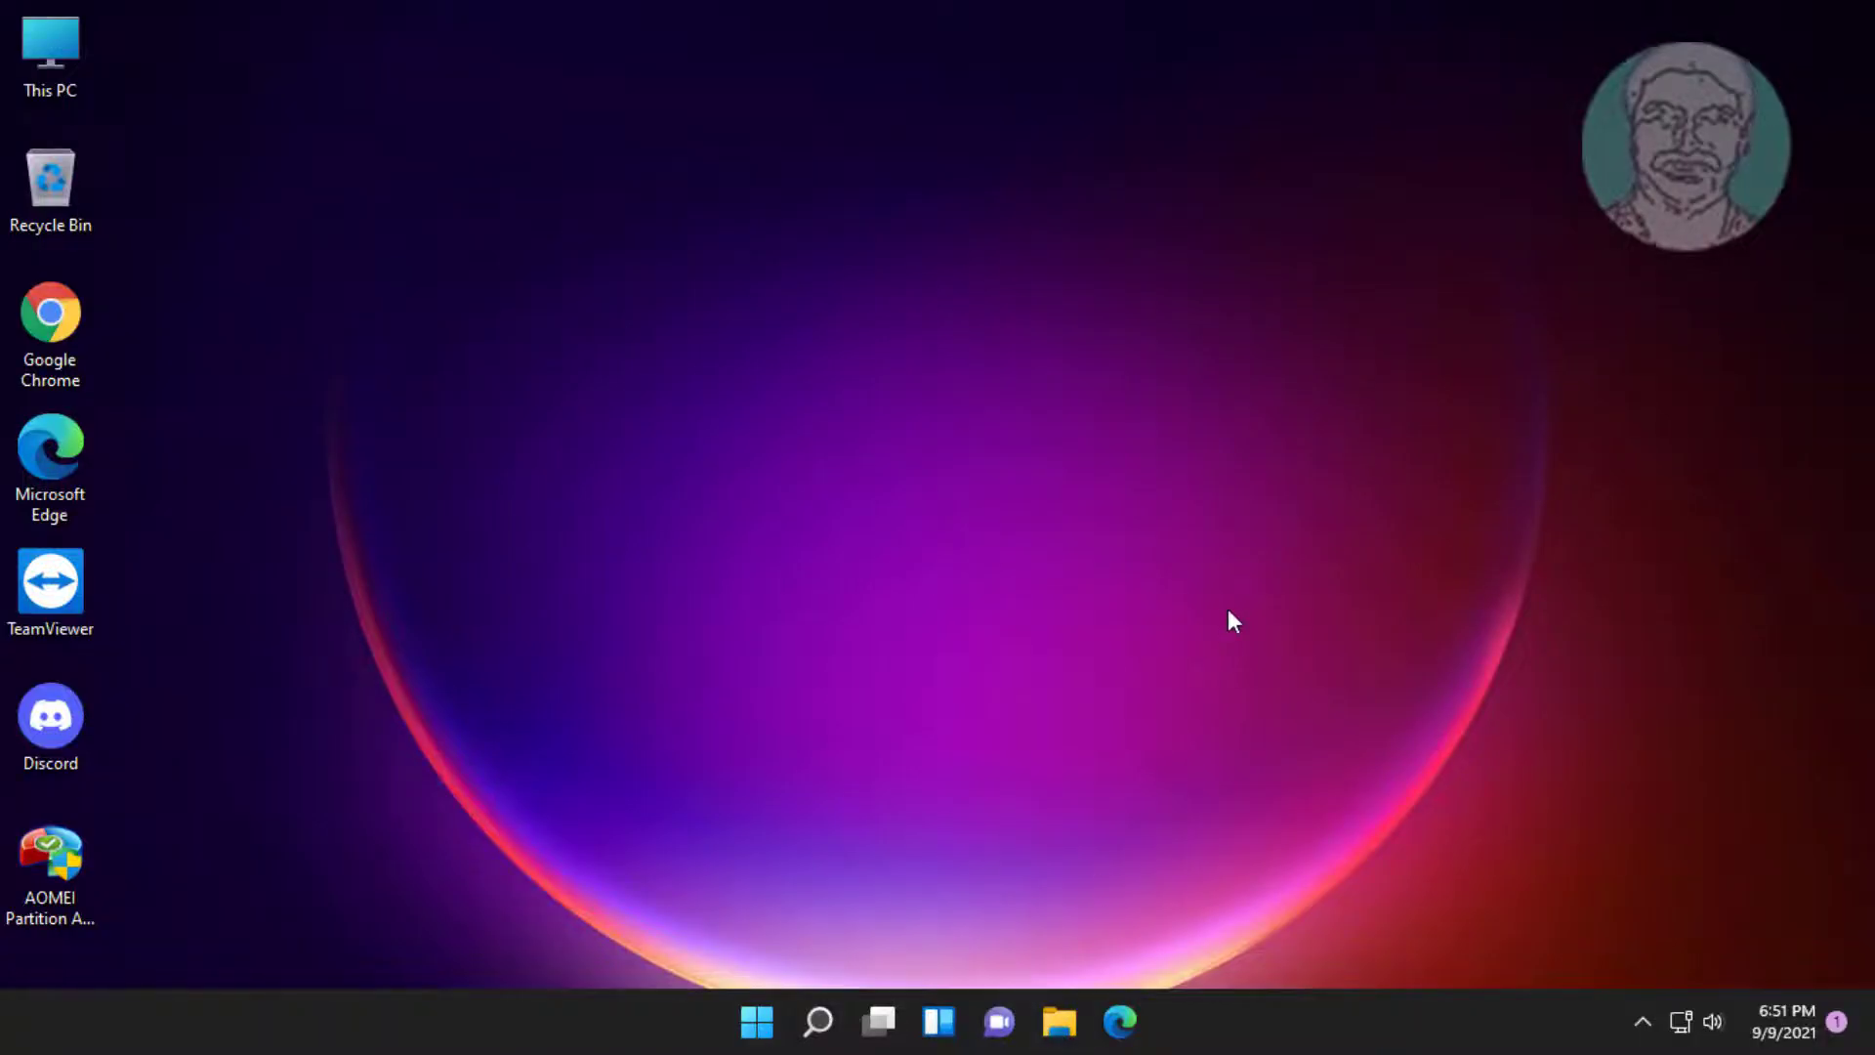
- Check This PC in File Explorer: C: is 56.1 GB, F: is 2.76 GB
key("super+e")
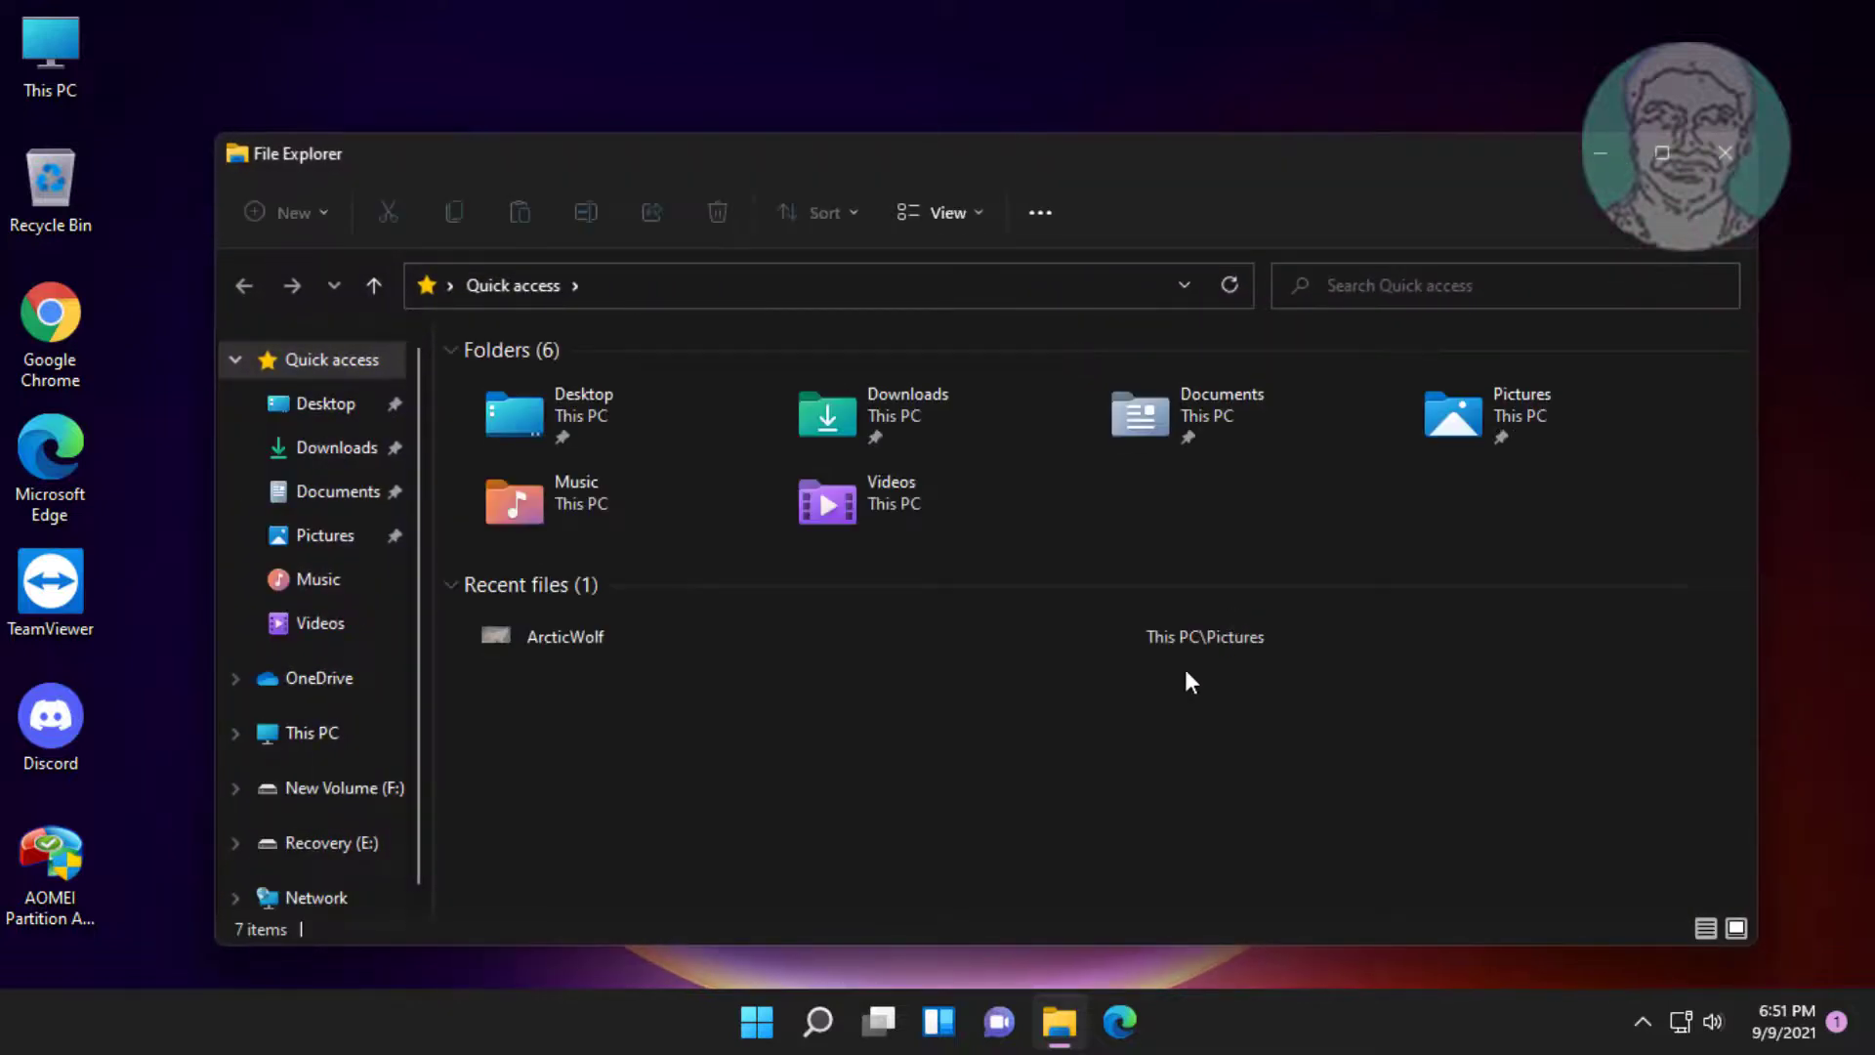
left_click(370, 737)
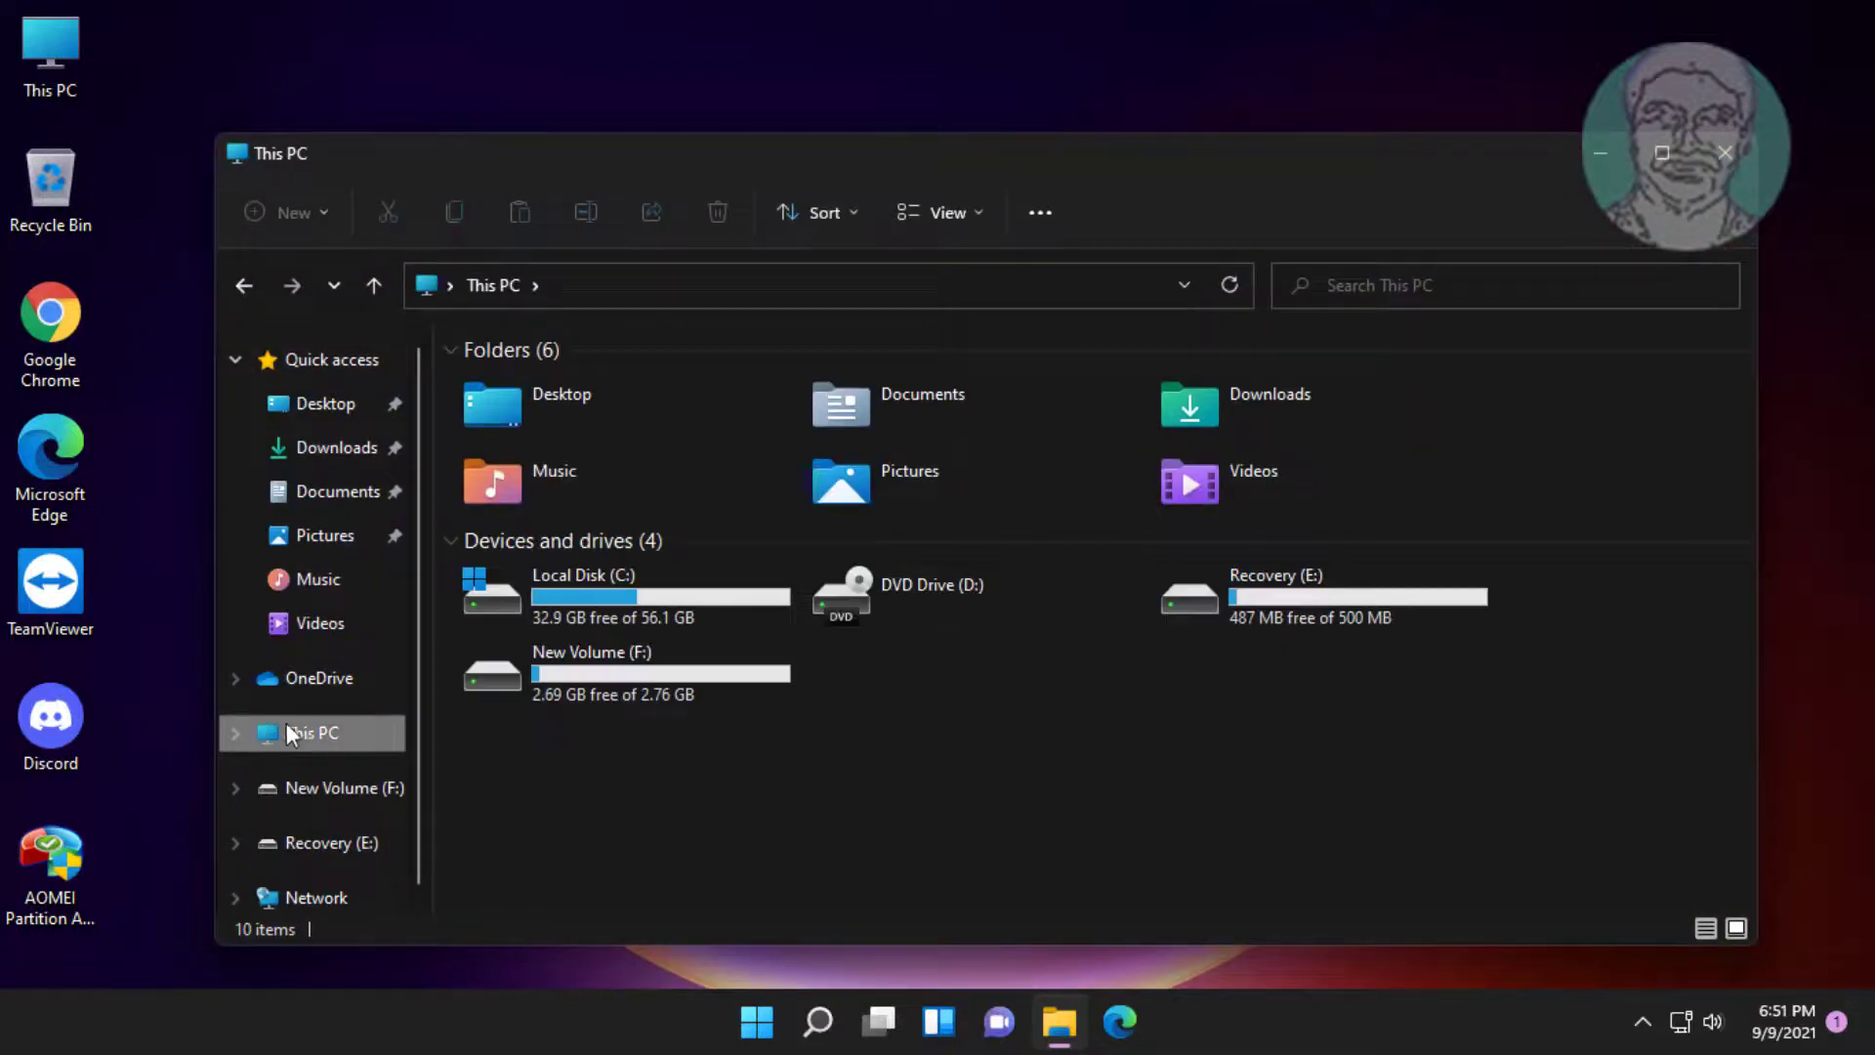